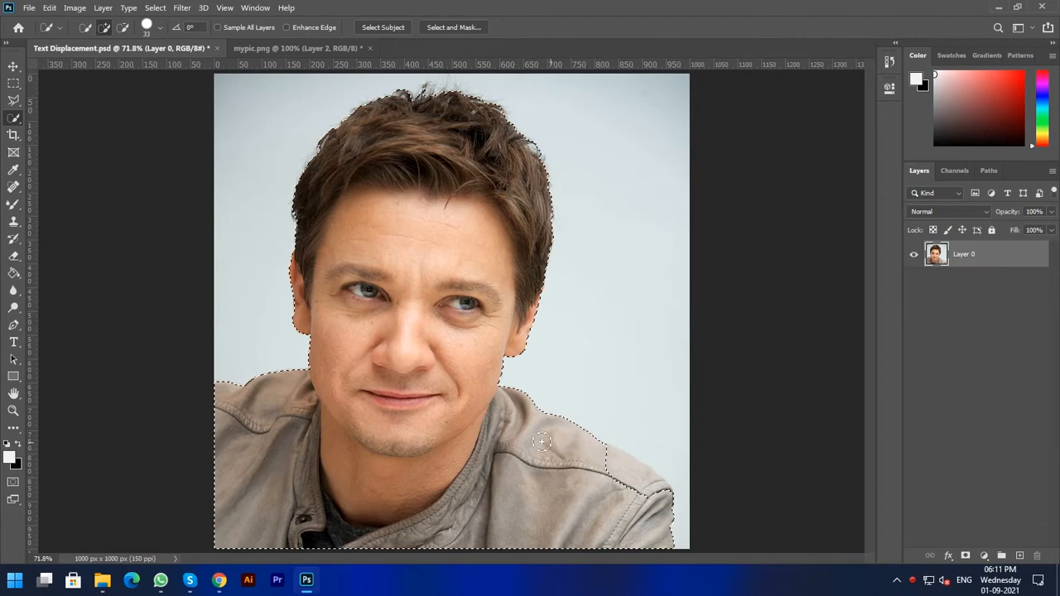
Add the rest of the jacket shoulder to the man's selection and open Select and Mask with the On Black view.
{"action": "mouse_move", "coordinate": [596, 469]}
{"action": "left_mouse_down"}
{"action": "mouse_move", "coordinate": [574, 424]}
{"action": "mouse_move", "coordinate": [636, 492]}
{"action": "left_mouse_up"}
{"action": "left_click", "coordinate": [161, 8]}
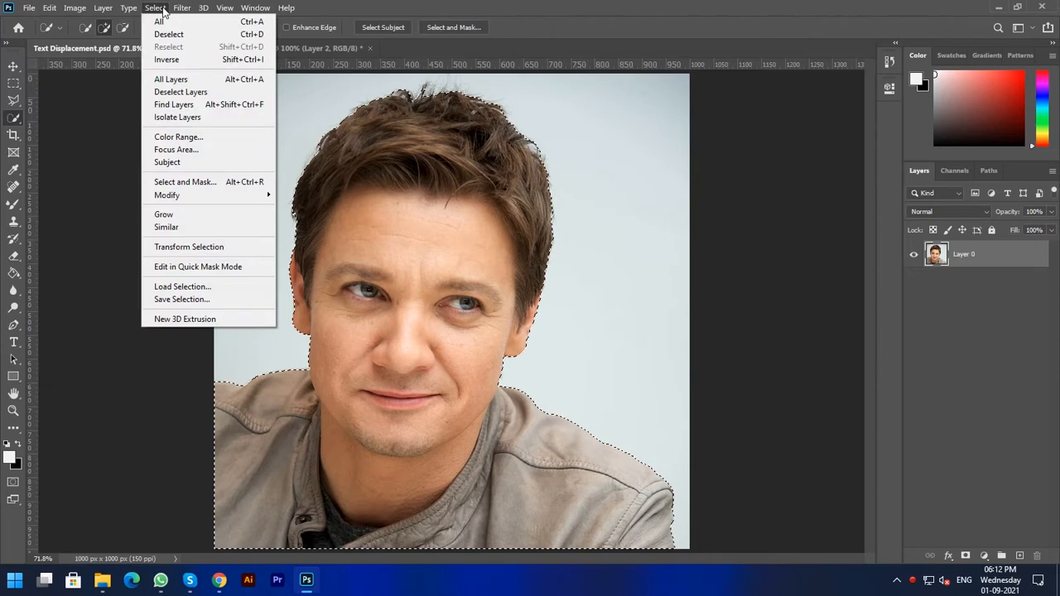
{"action": "left_click", "coordinate": [202, 183]}
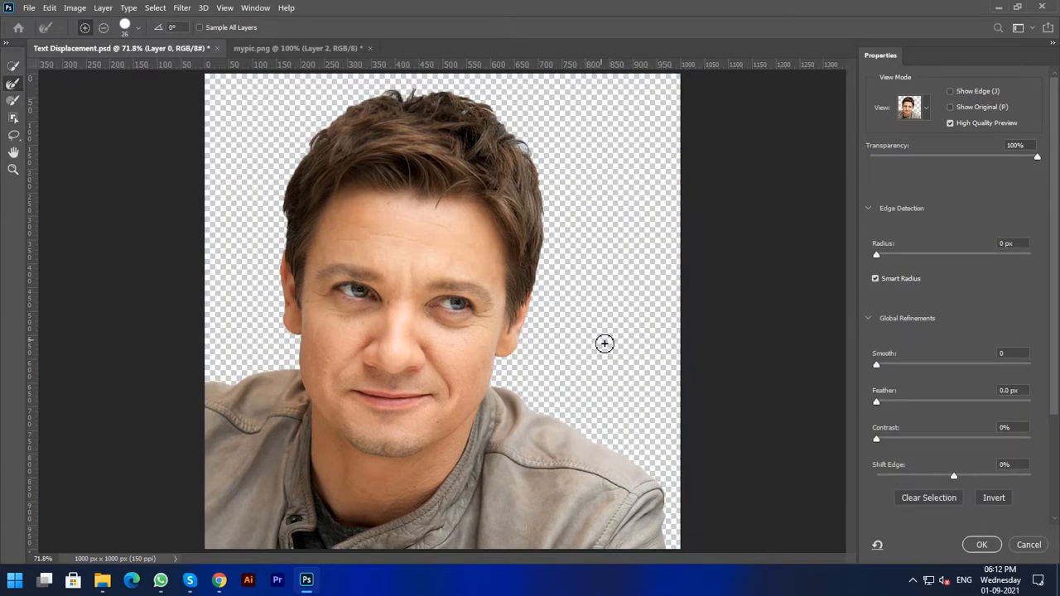
{"action": "left_click", "coordinate": [923, 115]}
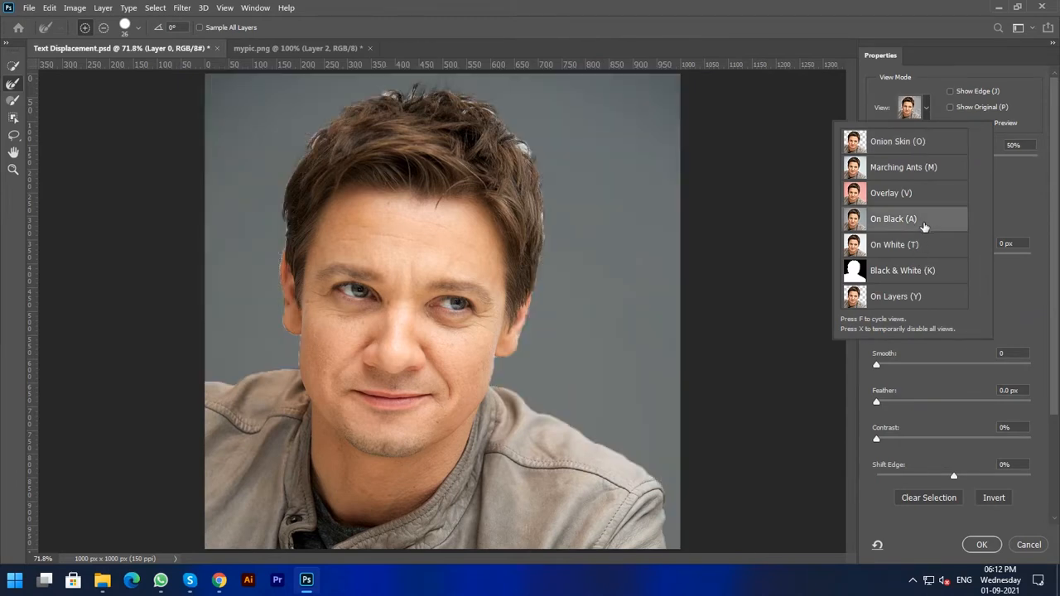
{"action": "left_click", "coordinate": [1017, 220]}
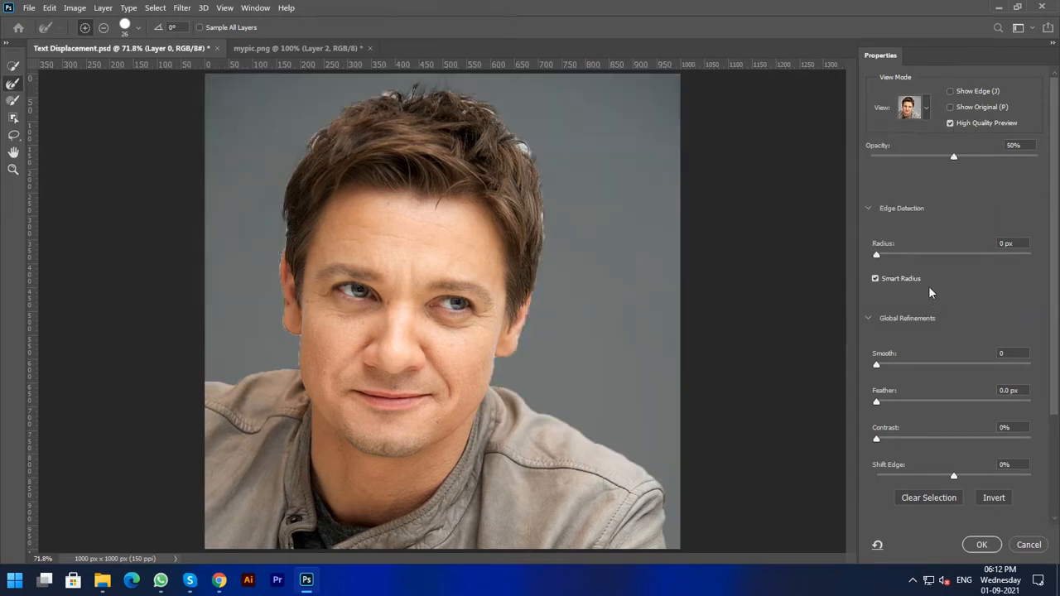
{"action": "scroll", "coordinate": [930, 291], "scroll_direction": "down", "scroll_amount": 5}
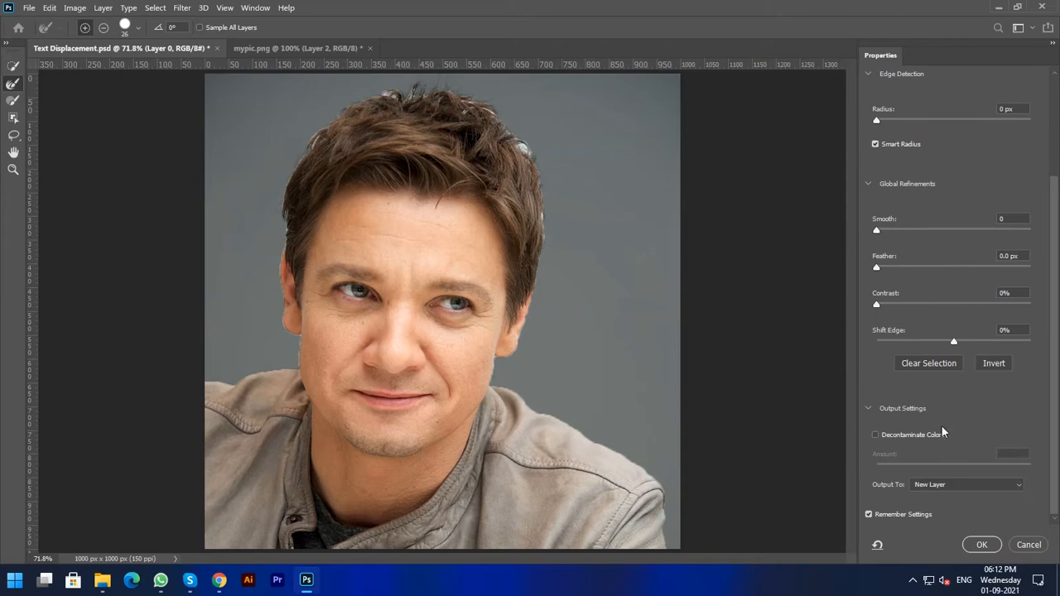
{"action": "scroll", "coordinate": [929, 443], "scroll_direction": "up", "scroll_amount": 5}
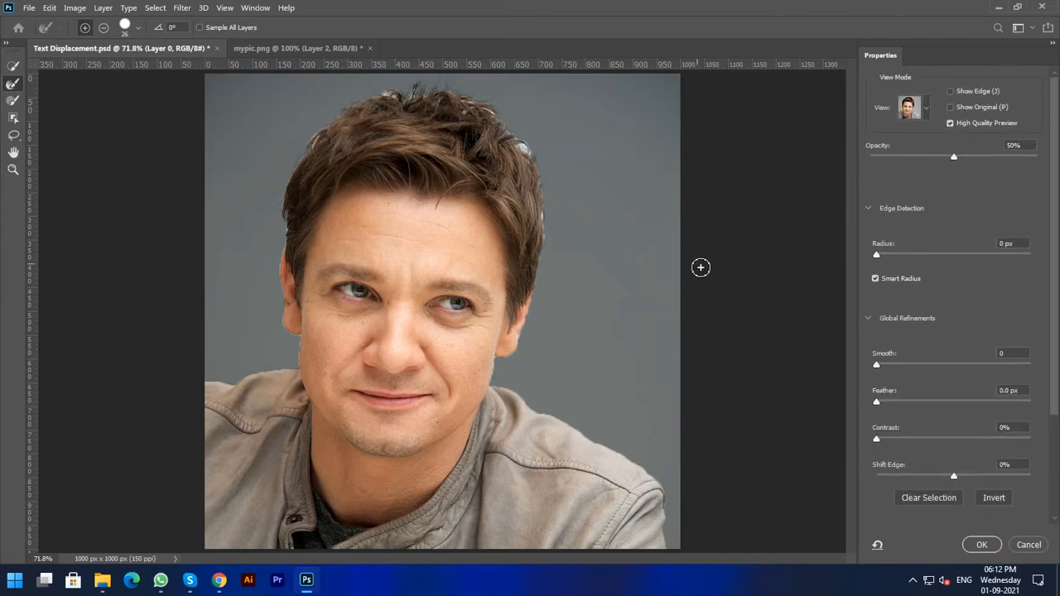
Refine the selection edges around the hair, ears, neck and jacket shoulders, and output the cutout to a new layer.
{"action": "mouse_move", "coordinate": [487, 126]}
{"action": "left_mouse_down"}
{"action": "mouse_move", "coordinate": [539, 160]}
{"action": "mouse_move", "coordinate": [551, 246]}
{"action": "left_mouse_up"}
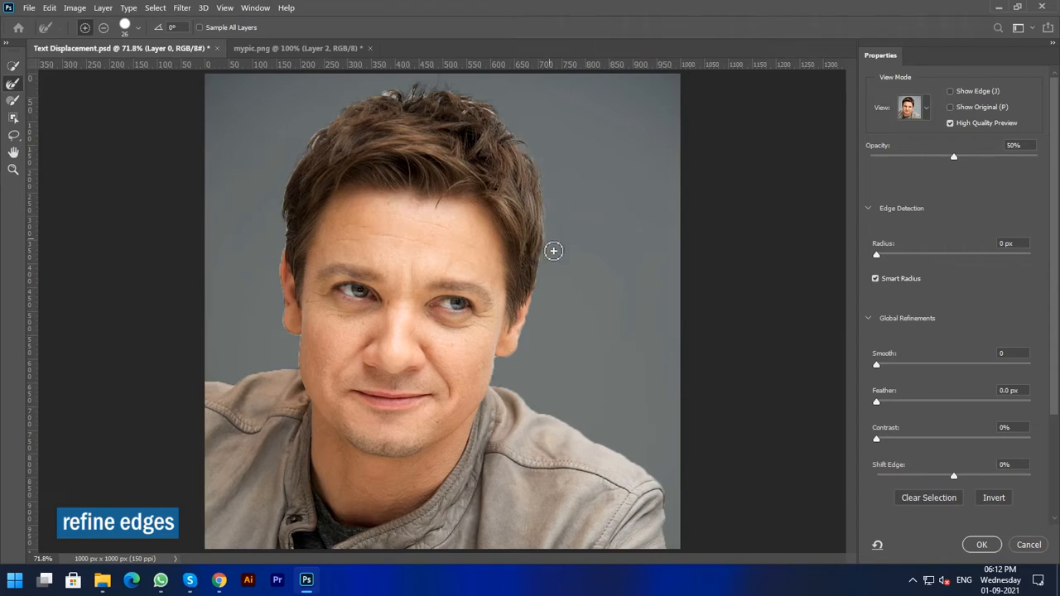
{"action": "mouse_move", "coordinate": [483, 111]}
{"action": "left_mouse_down"}
{"action": "mouse_move", "coordinate": [394, 99]}
{"action": "mouse_move", "coordinate": [409, 101]}
{"action": "mouse_move", "coordinate": [338, 114]}
{"action": "mouse_move", "coordinate": [347, 116]}
{"action": "mouse_move", "coordinate": [322, 134]}
{"action": "mouse_move", "coordinate": [284, 196]}
{"action": "mouse_move", "coordinate": [287, 243]}
{"action": "mouse_move", "coordinate": [284, 225]}
{"action": "mouse_move", "coordinate": [284, 245]}
{"action": "mouse_move", "coordinate": [268, 237]}
{"action": "mouse_move", "coordinate": [288, 245]}
{"action": "mouse_move", "coordinate": [279, 305]}
{"action": "mouse_move", "coordinate": [296, 350]}
{"action": "left_mouse_up"}
{"action": "mouse_move", "coordinate": [556, 287]}
{"action": "left_mouse_down"}
{"action": "mouse_move", "coordinate": [525, 346]}
{"action": "mouse_move", "coordinate": [501, 389]}
{"action": "left_mouse_up"}
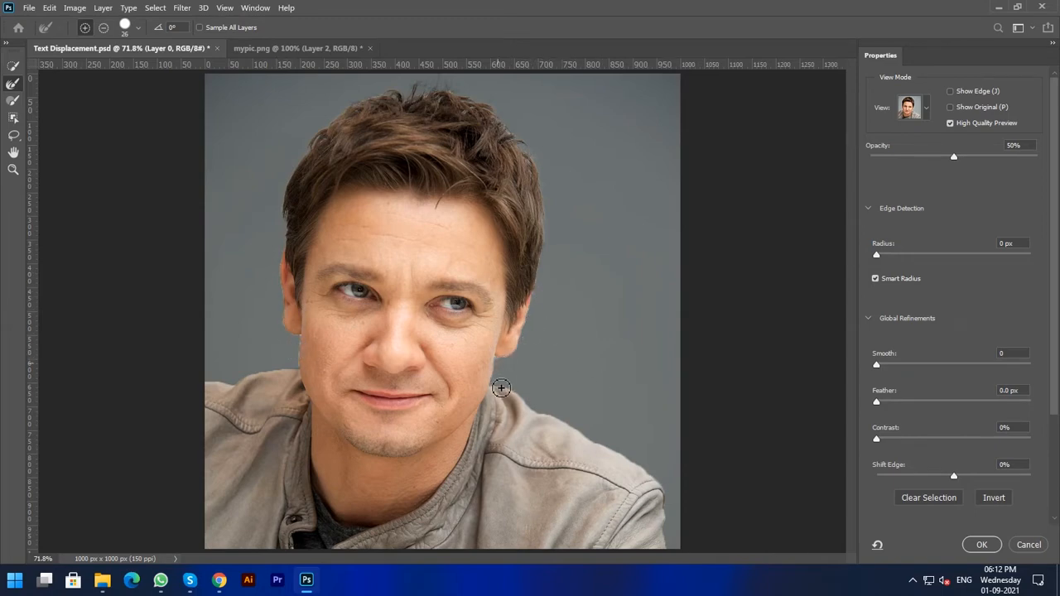
{"action": "mouse_move", "coordinate": [318, 384]}
{"action": "left_mouse_down"}
{"action": "mouse_move", "coordinate": [296, 334]}
{"action": "mouse_move", "coordinate": [299, 373]}
{"action": "mouse_move", "coordinate": [218, 382]}
{"action": "left_mouse_up"}
{"action": "mouse_move", "coordinate": [640, 469]}
{"action": "left_mouse_down"}
{"action": "mouse_move", "coordinate": [505, 391]}
{"action": "mouse_move", "coordinate": [638, 464]}
{"action": "mouse_move", "coordinate": [679, 510]}
{"action": "left_mouse_up"}
{"action": "scroll", "coordinate": [943, 385], "scroll_direction": "down", "scroll_amount": 3}
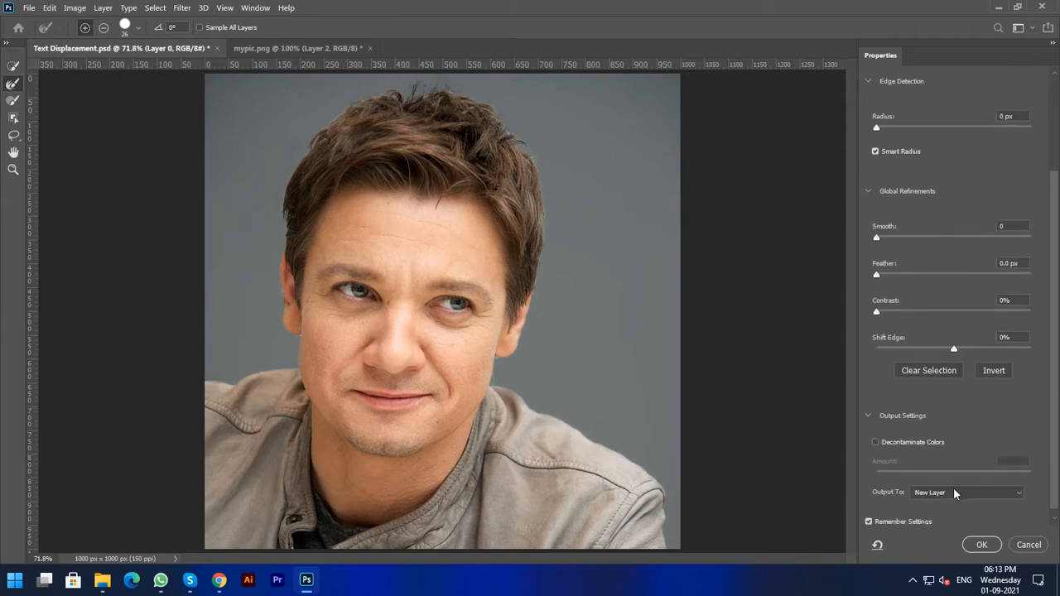
{"action": "left_click", "coordinate": [981, 545]}
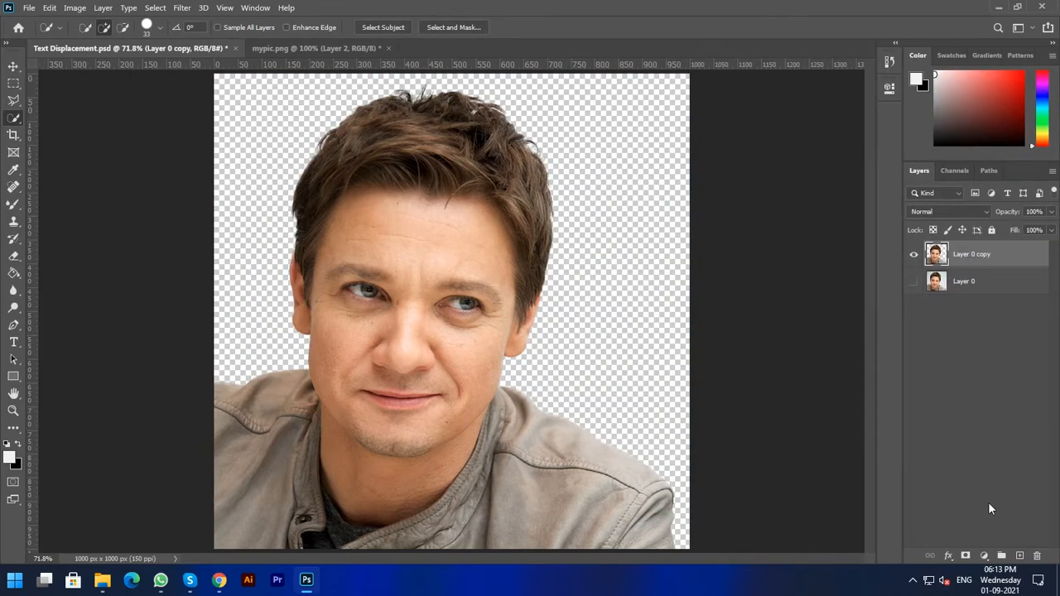
Add a new layer directly above Layer 0 and fill it with the black background colour.
{"action": "left_click", "coordinate": [961, 284]}
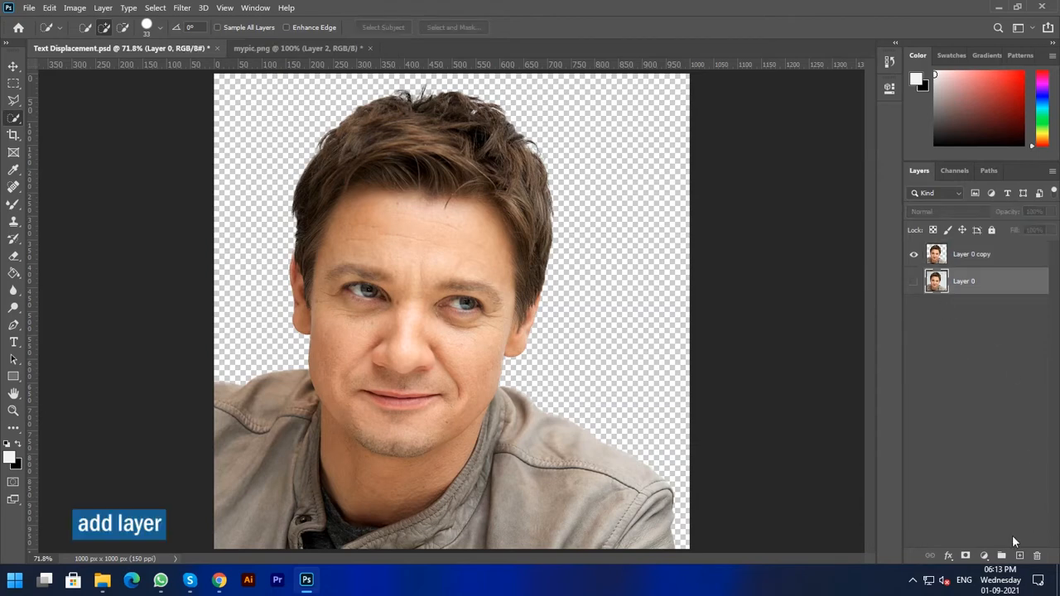
{"action": "left_click", "coordinate": [1020, 556]}
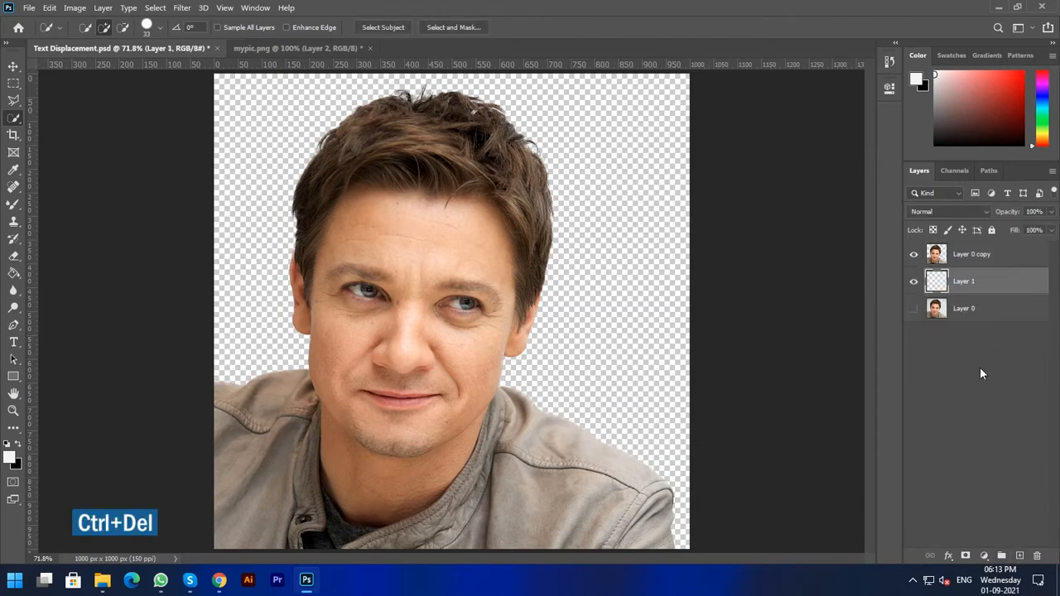
{"action": "key", "text": "ctrl+Delete"}
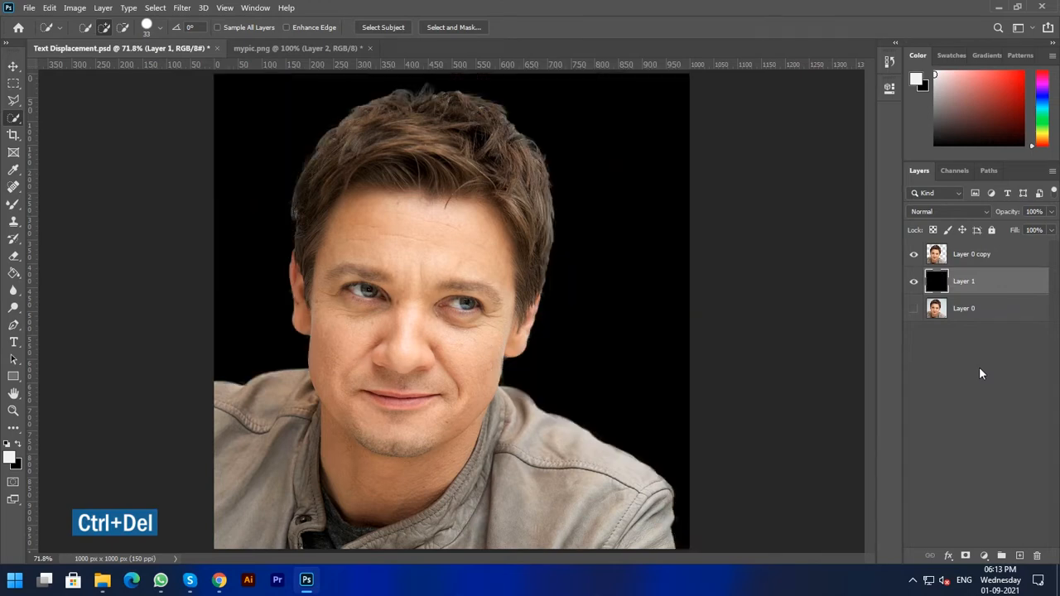
Convert the Layer 0 copy cutout to greyscale with a Black & White adjustment using the Default preset.
{"action": "left_click", "coordinate": [937, 256]}
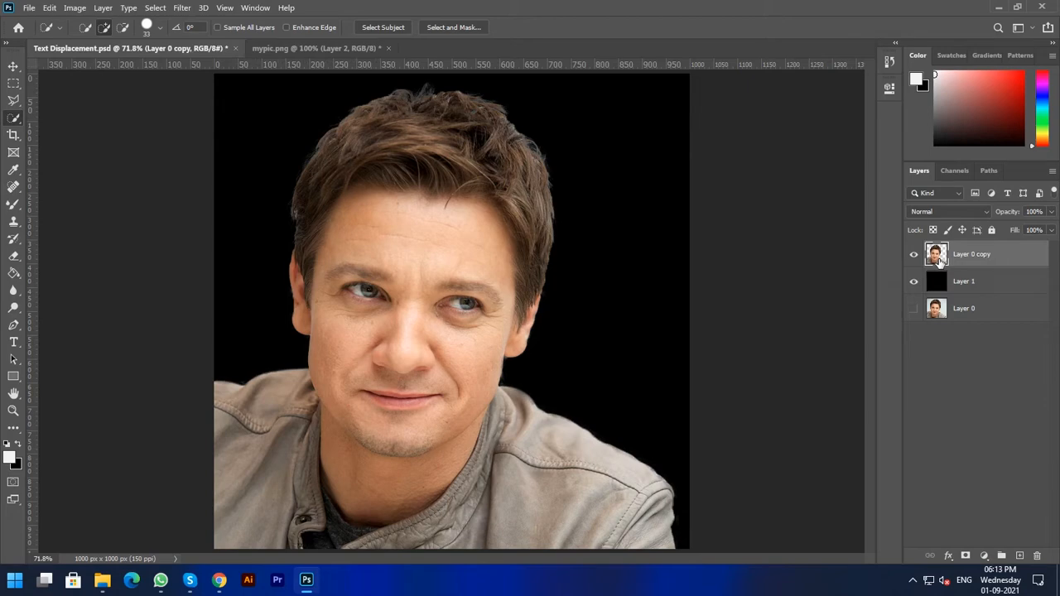
{"action": "left_click", "coordinate": [74, 10]}
{"action": "mouse_move", "coordinate": [131, 43]}
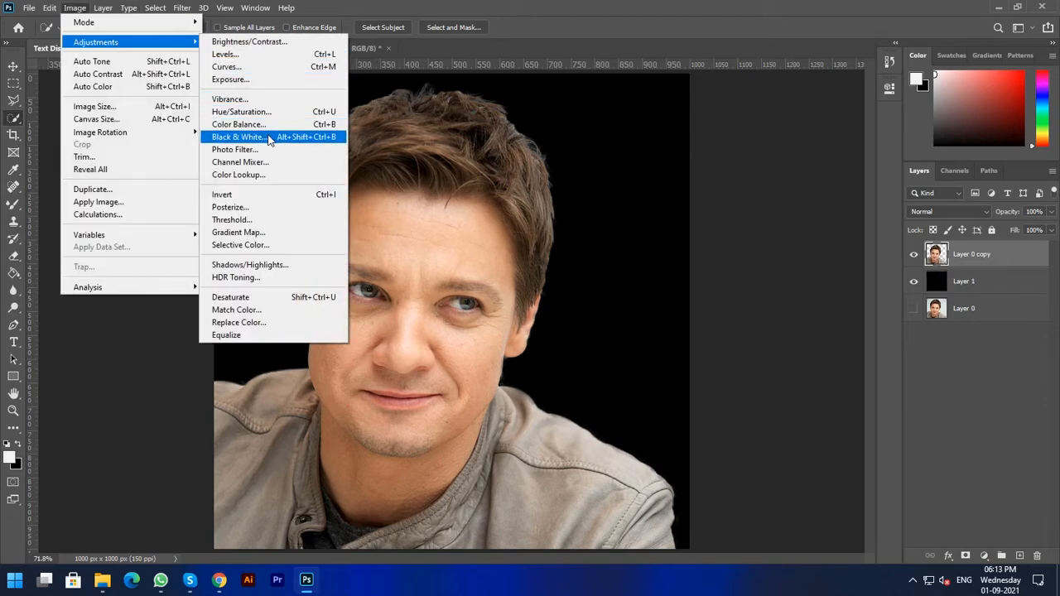
{"action": "left_click", "coordinate": [269, 140]}
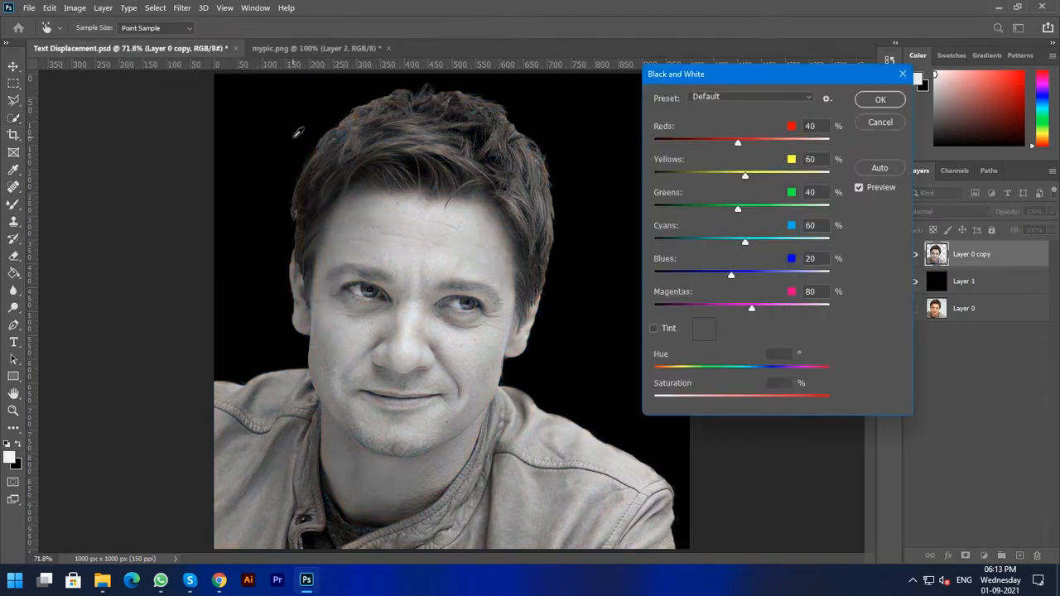
{"action": "left_click", "coordinate": [880, 101]}
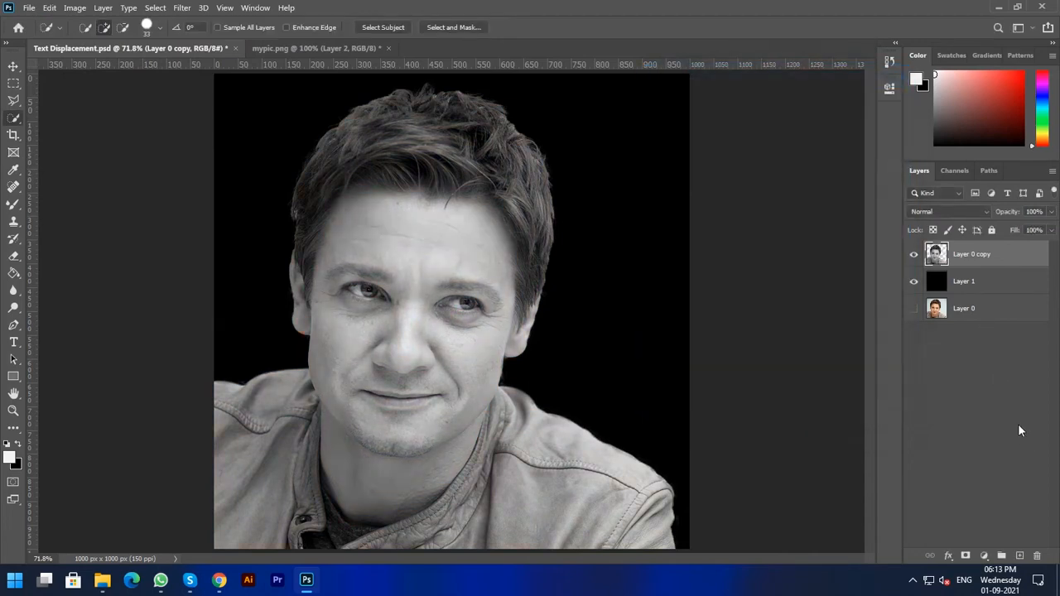
Rename the greyscale cutout layer to "main".
{"action": "double_click", "coordinate": [973, 256]}
{"action": "type", "text": "main"}
{"action": "key", "text": "Return"}
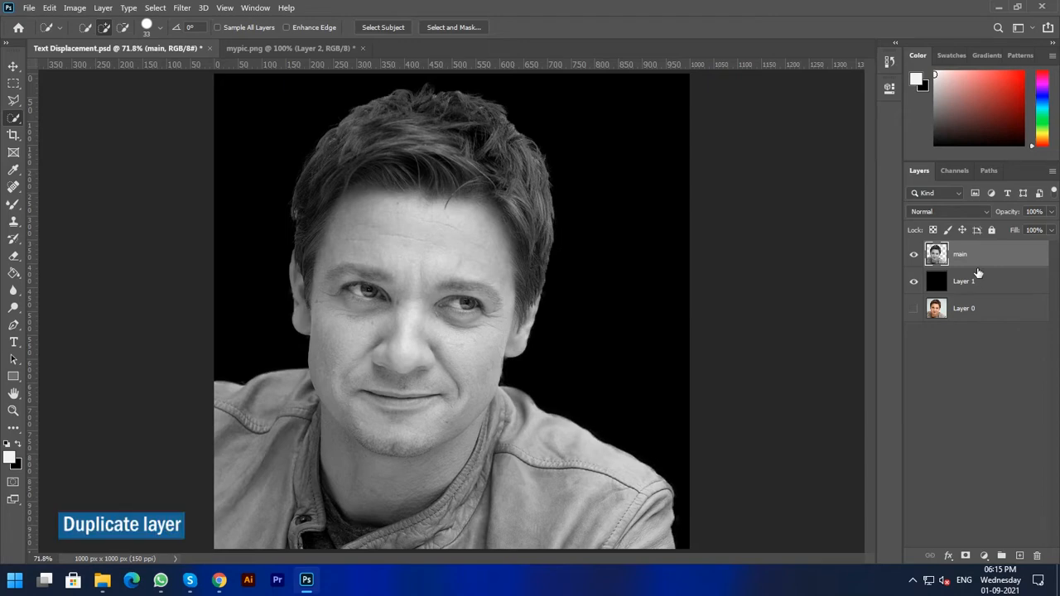
Duplicate the main layer, convert the duplicate to a smart object and open its contents for editing.
{"action": "key", "text": "ctrl+j"}
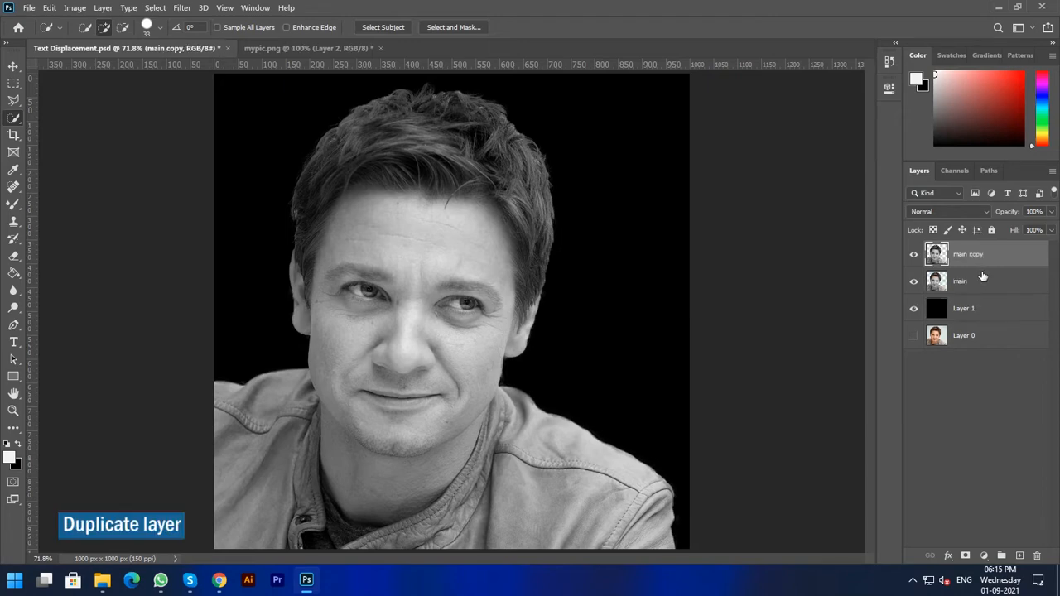
{"action": "right_click", "coordinate": [954, 253]}
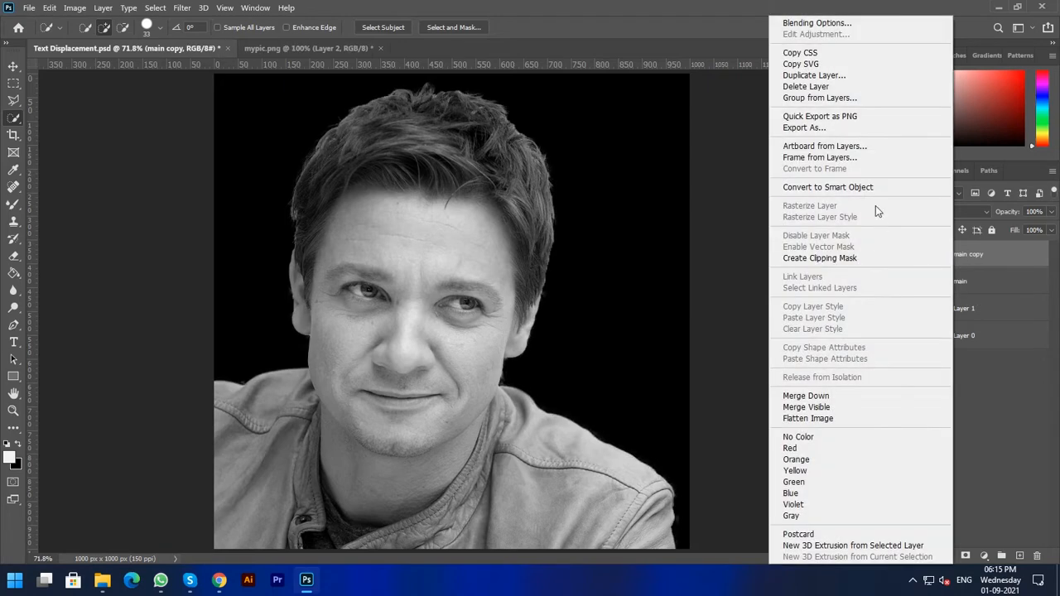
{"action": "left_click", "coordinate": [876, 187]}
{"action": "double_click", "coordinate": [945, 259]}
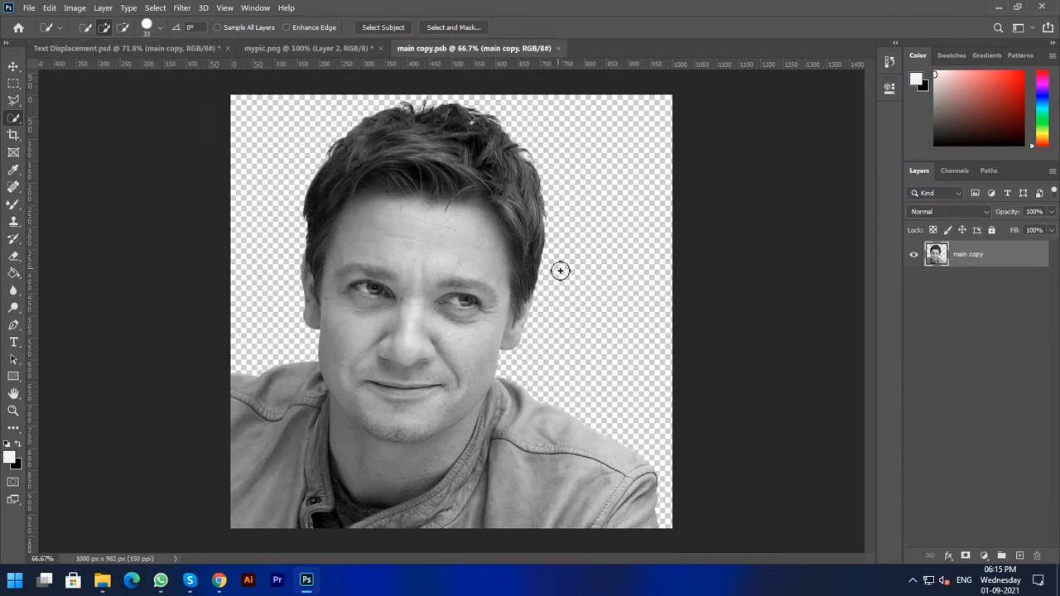
Apply a Gaussian Blur with a 3.0 pixel radius to the portrait in the smart object document.
{"action": "left_click", "coordinate": [182, 9]}
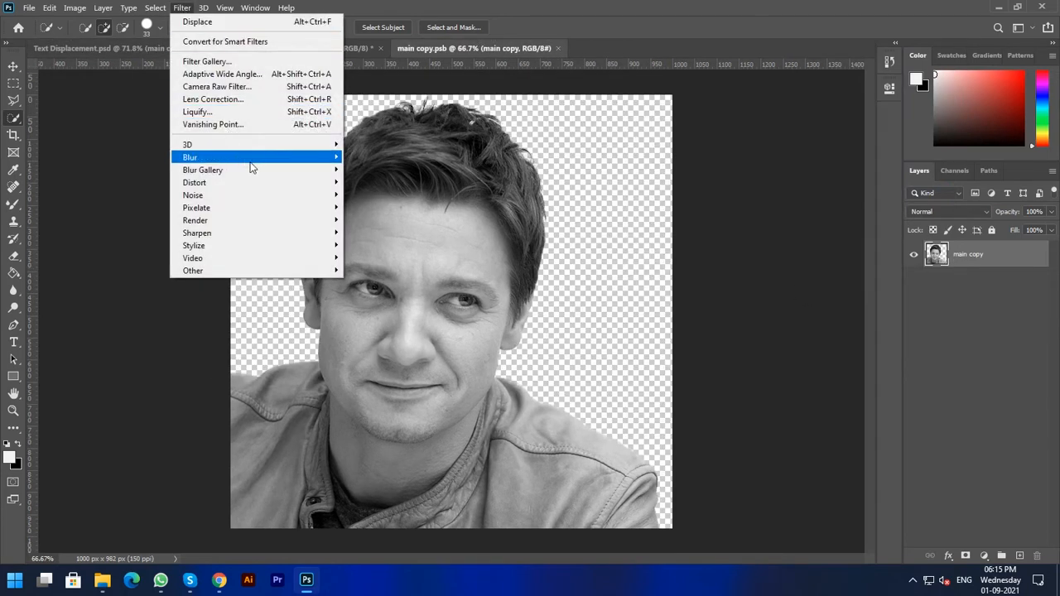
{"action": "mouse_move", "coordinate": [252, 163]}
{"action": "left_click", "coordinate": [370, 207]}
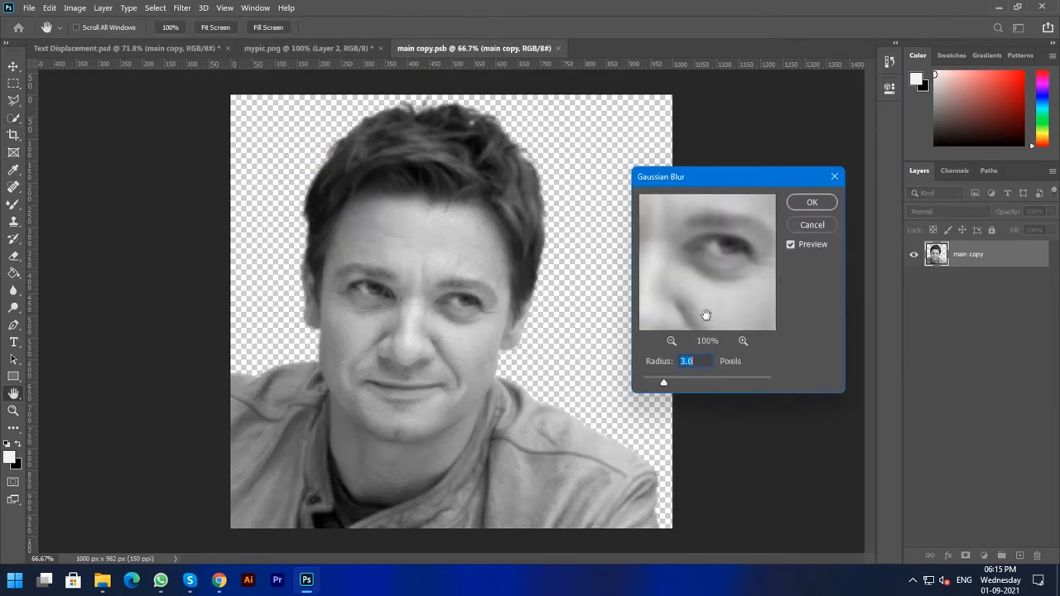
{"action": "left_click", "coordinate": [812, 204]}
{"action": "key", "text": "w"}
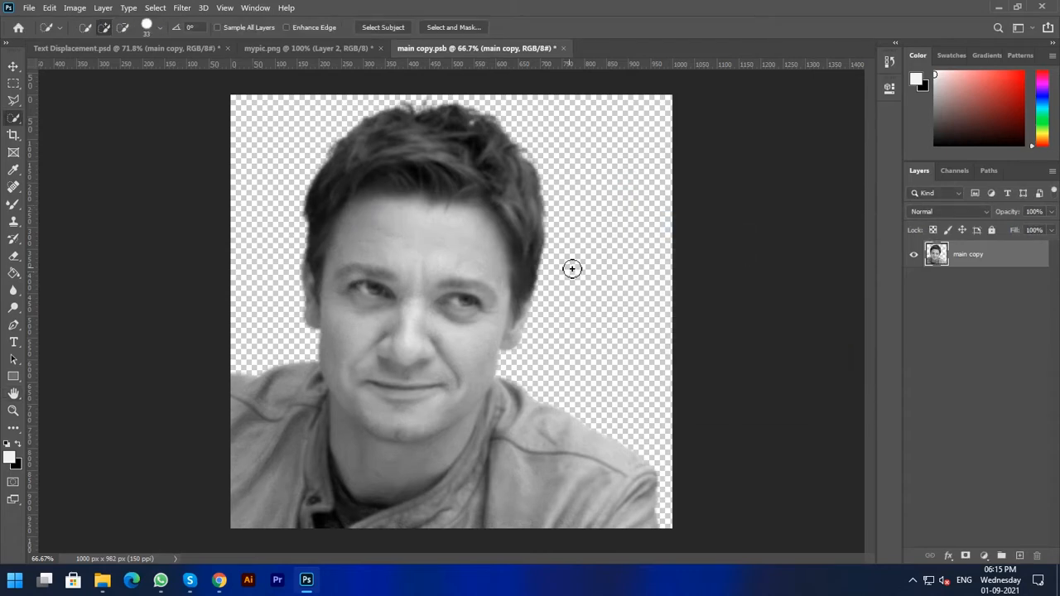
Save the blurred portrait in the Downloads folder as "displacement" in Photoshop PSD format.
{"action": "left_click", "coordinate": [28, 7]}
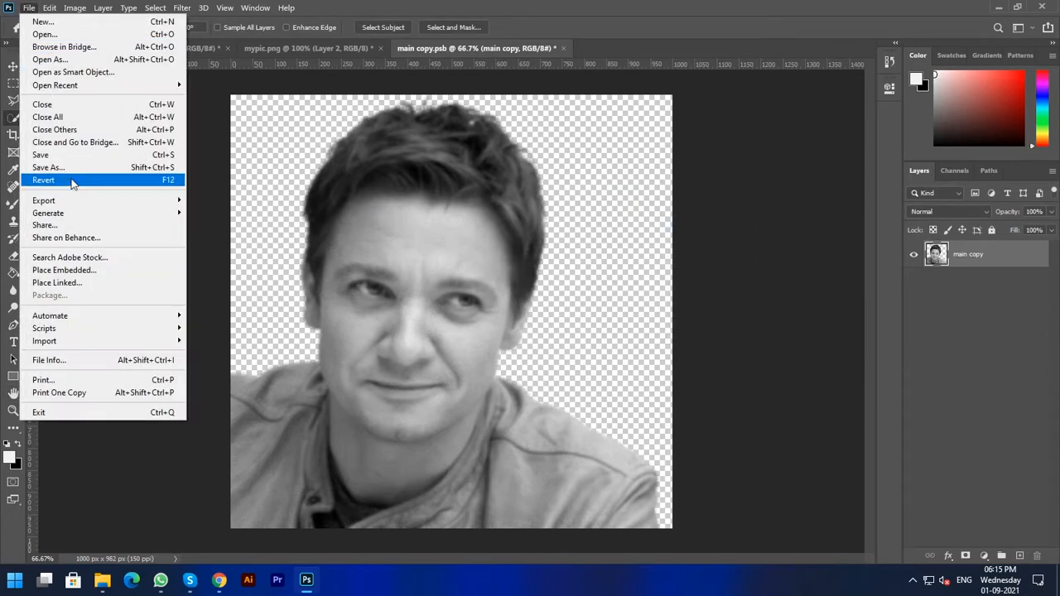
{"action": "left_click", "coordinate": [104, 172]}
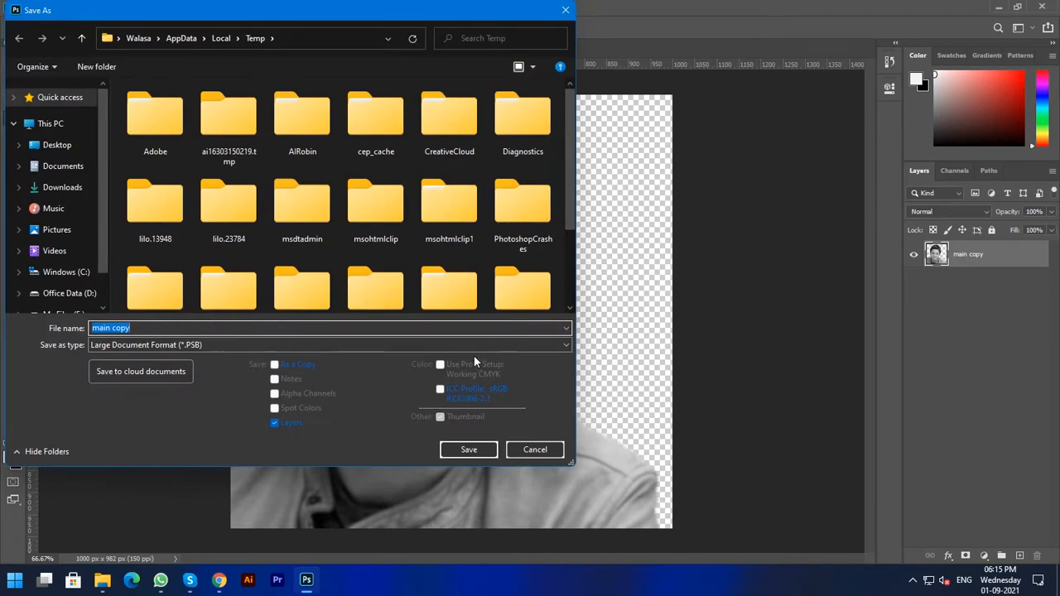
{"action": "left_click", "coordinate": [71, 189]}
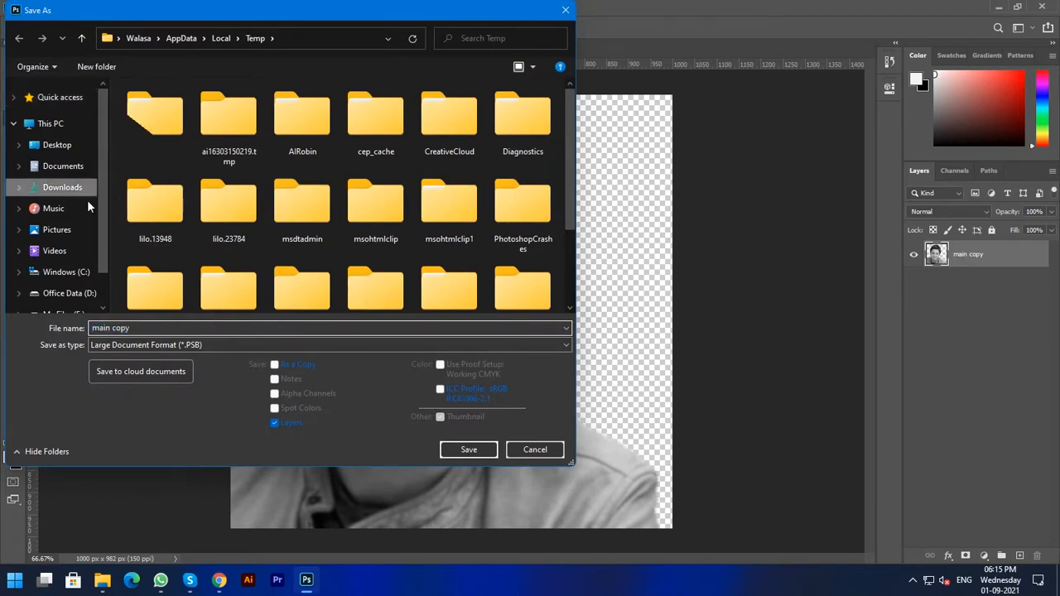
{"action": "left_click", "coordinate": [218, 328]}
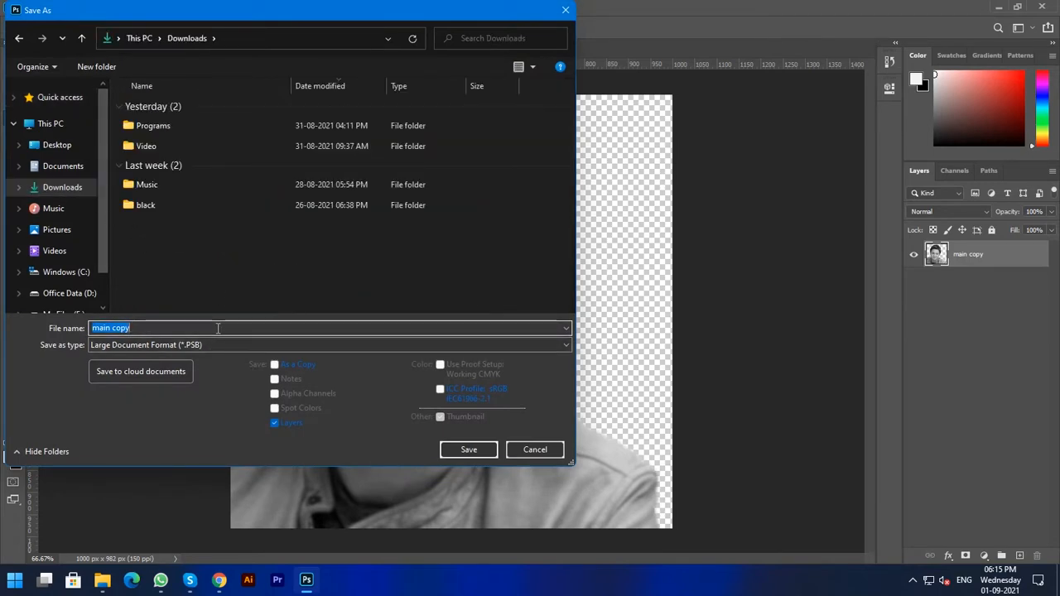
{"action": "type", "text": "displacement"}
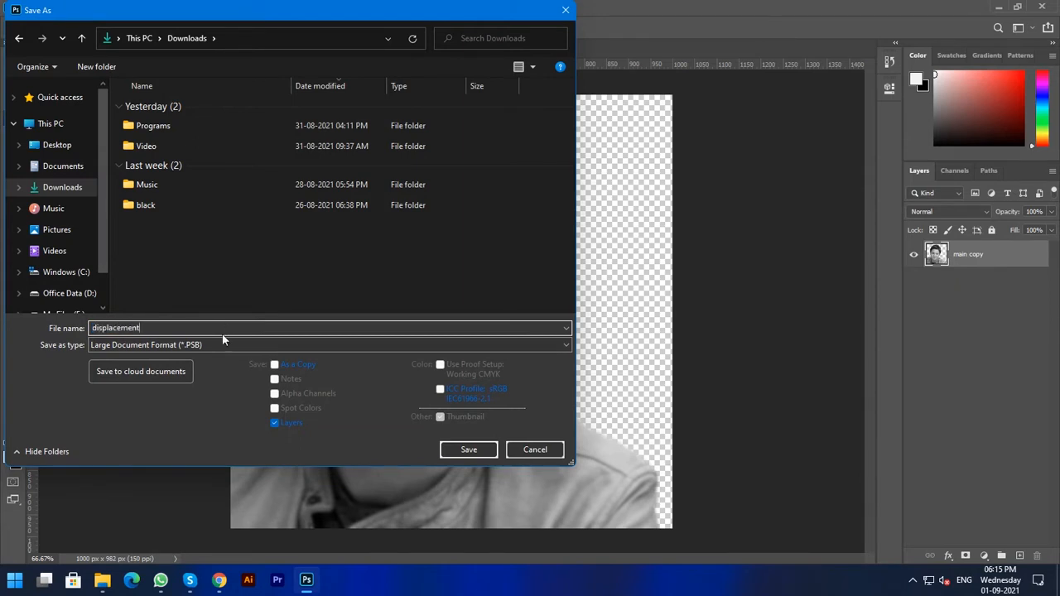
{"action": "left_click", "coordinate": [194, 344]}
{"action": "left_click", "coordinate": [219, 360]}
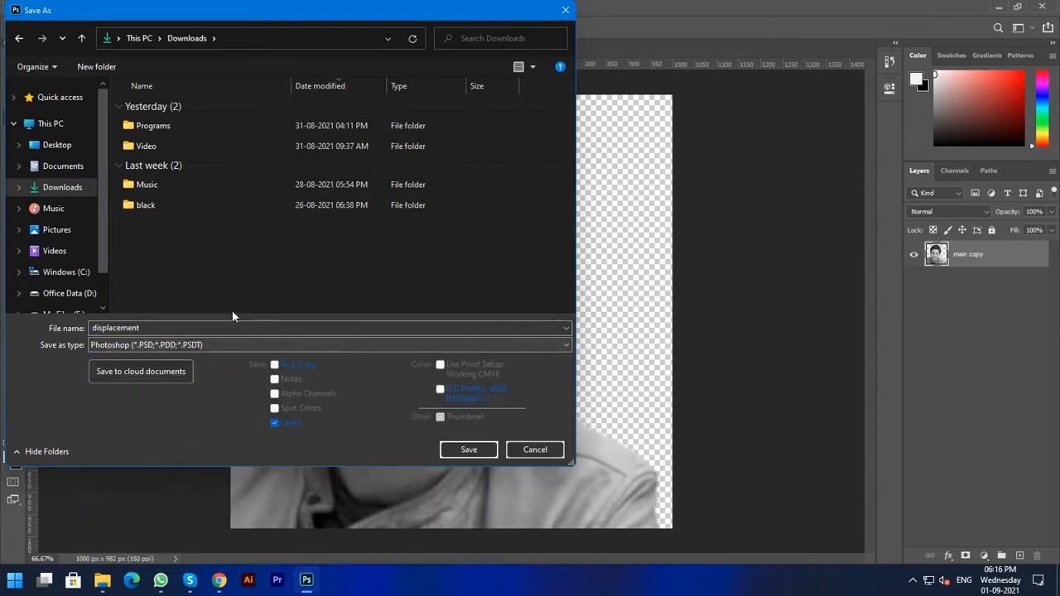
{"action": "left_click", "coordinate": [469, 450]}
{"action": "left_click", "coordinate": [672, 161]}
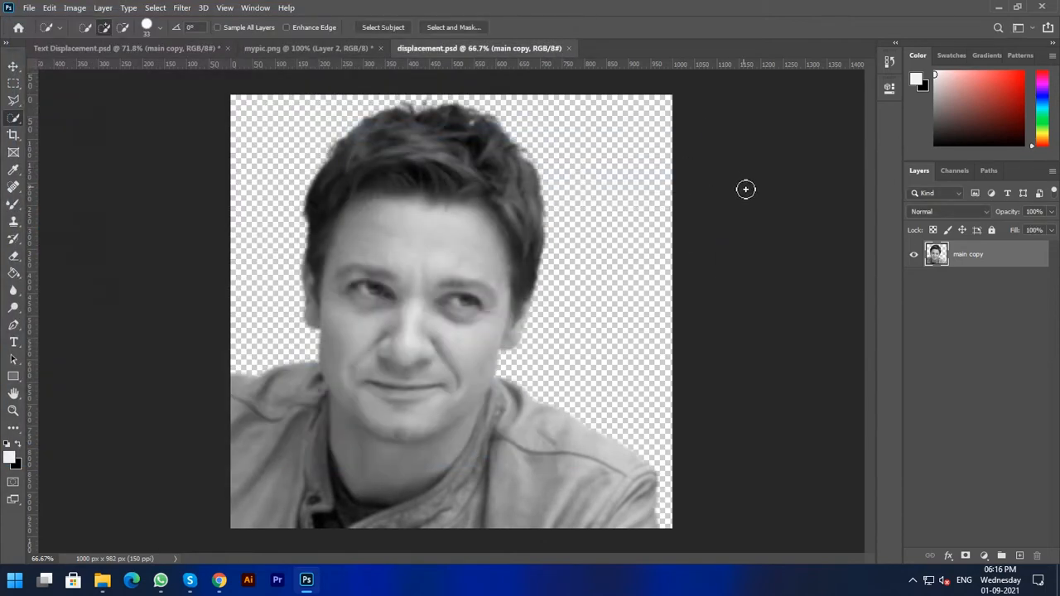
Close the displacement document and delete the main copy layer from Text Displacement.psd.
{"action": "left_click", "coordinate": [568, 48]}
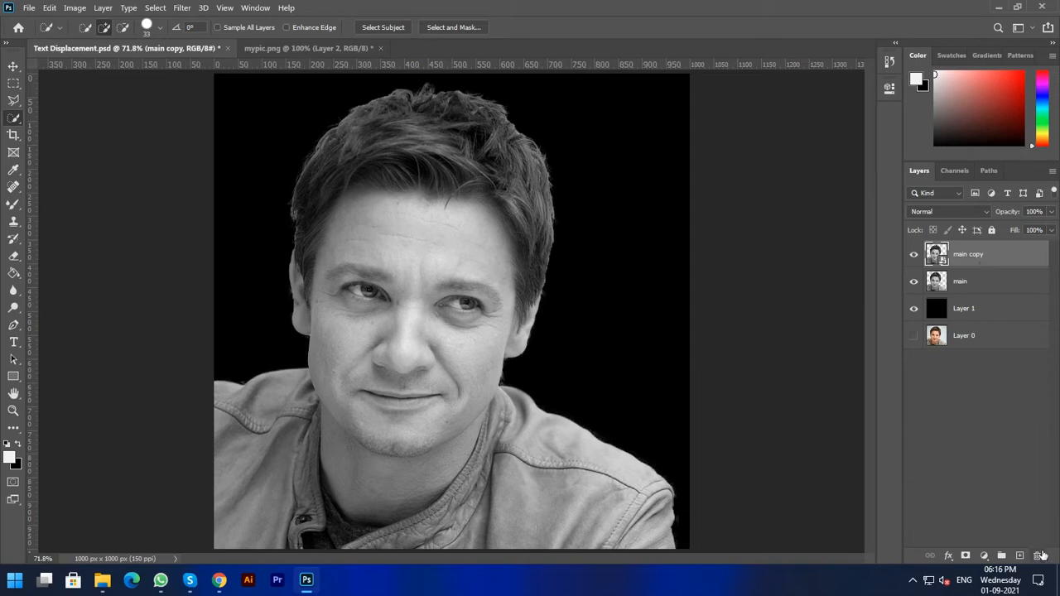
{"action": "left_click", "coordinate": [1037, 555]}
{"action": "left_click", "coordinate": [467, 220]}
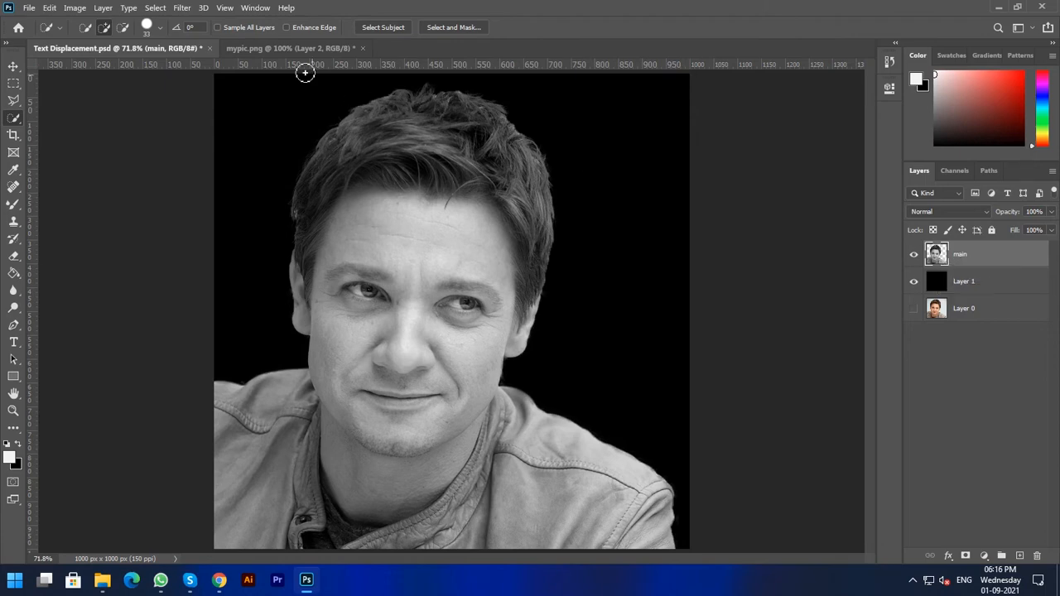
Copy the word cloud layer from mypic.png into Text Displacement.psd, placing it over the portrait's face.
{"action": "left_click", "coordinate": [282, 48]}
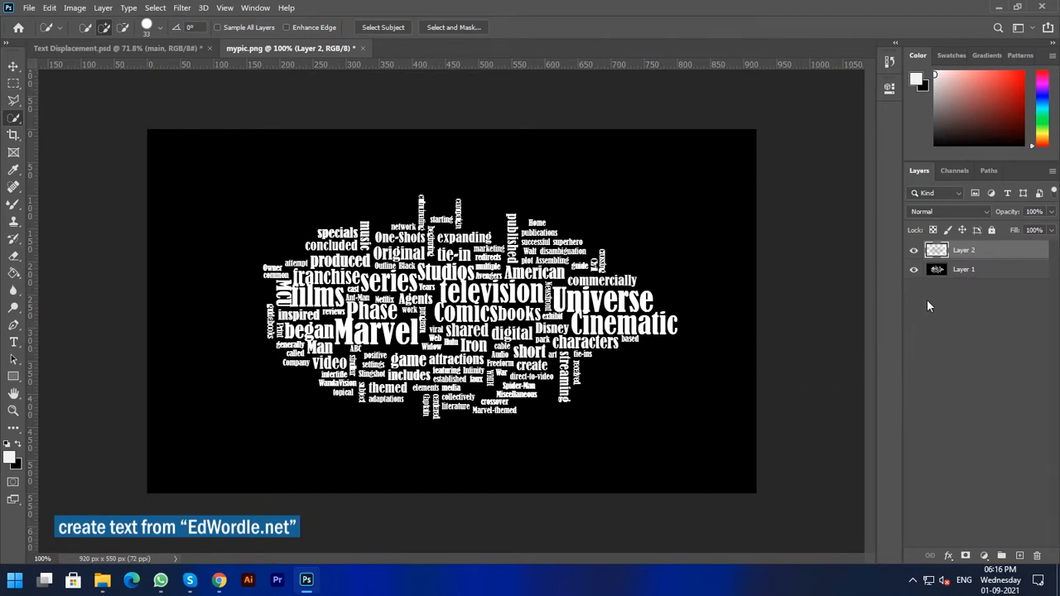
{"action": "left_click", "coordinate": [13, 66]}
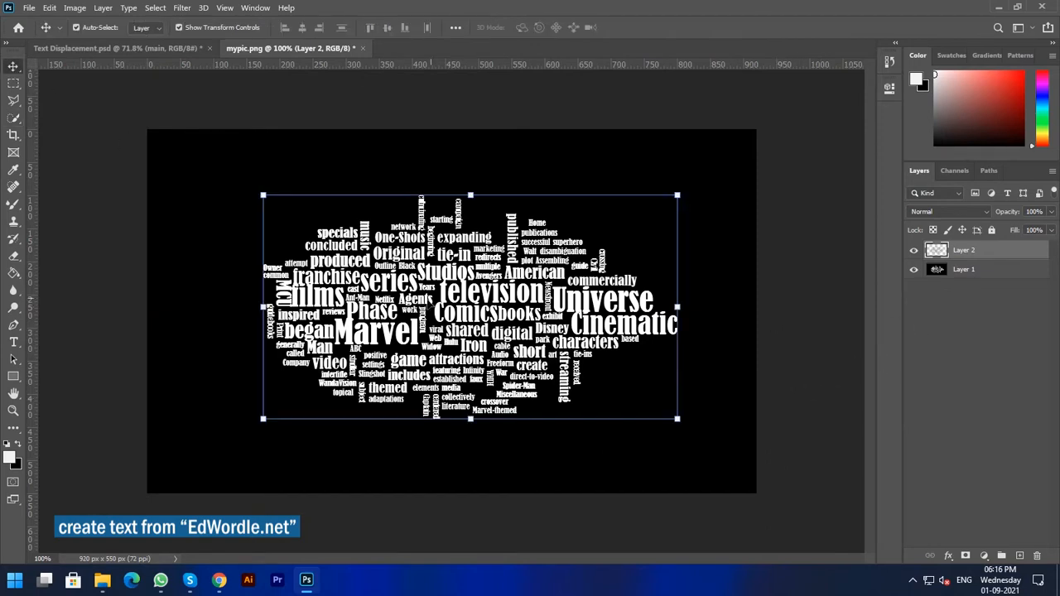
{"action": "left_click", "coordinate": [139, 49]}
{"action": "left_click_drag", "start_coordinate": [467, 346], "coordinate": [469, 344]}
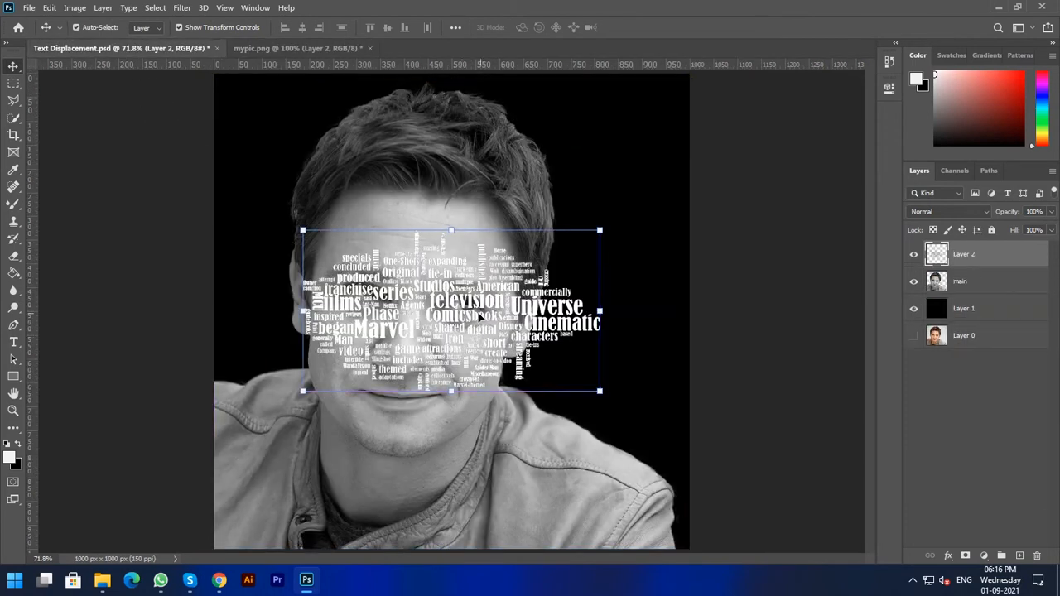
Add a drop shadow in Multiply mode to the word cloud layer.
{"action": "left_click", "coordinate": [948, 556]}
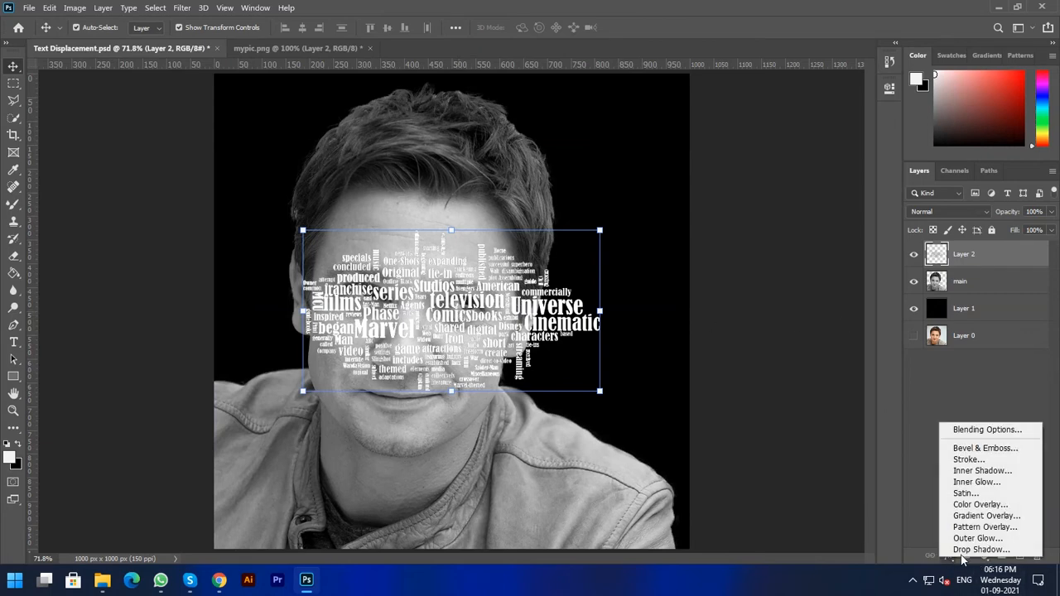
{"action": "left_click", "coordinate": [972, 551]}
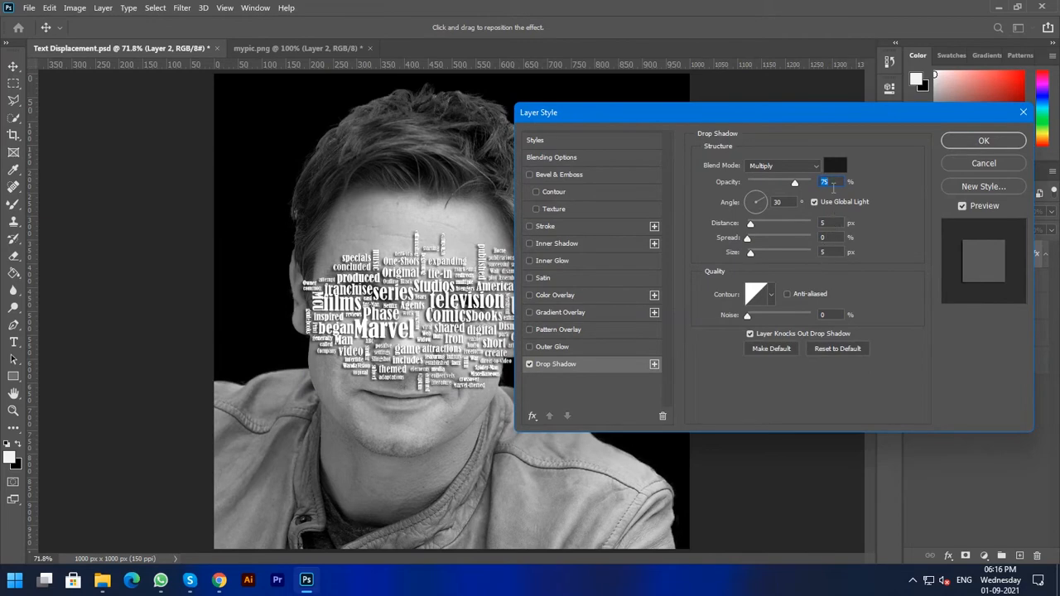
{"action": "left_click", "coordinate": [999, 142]}
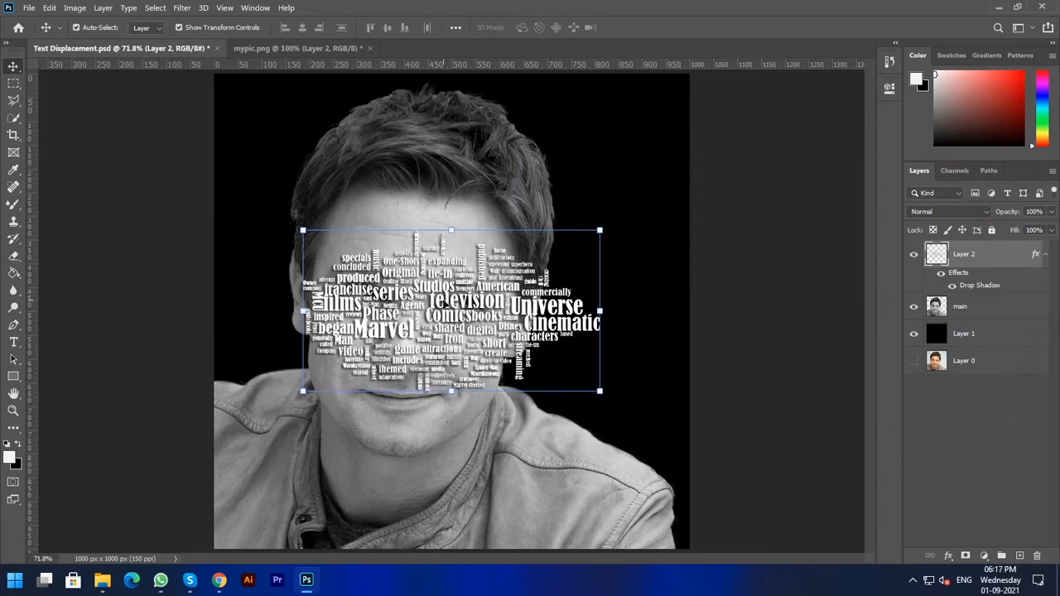
Move the word cloud to the canvas's upper-left corner and place a duplicate rotated 90° over the right side of the hair.
{"action": "left_click_drag", "start_coordinate": [445, 304], "coordinate": [354, 130]}
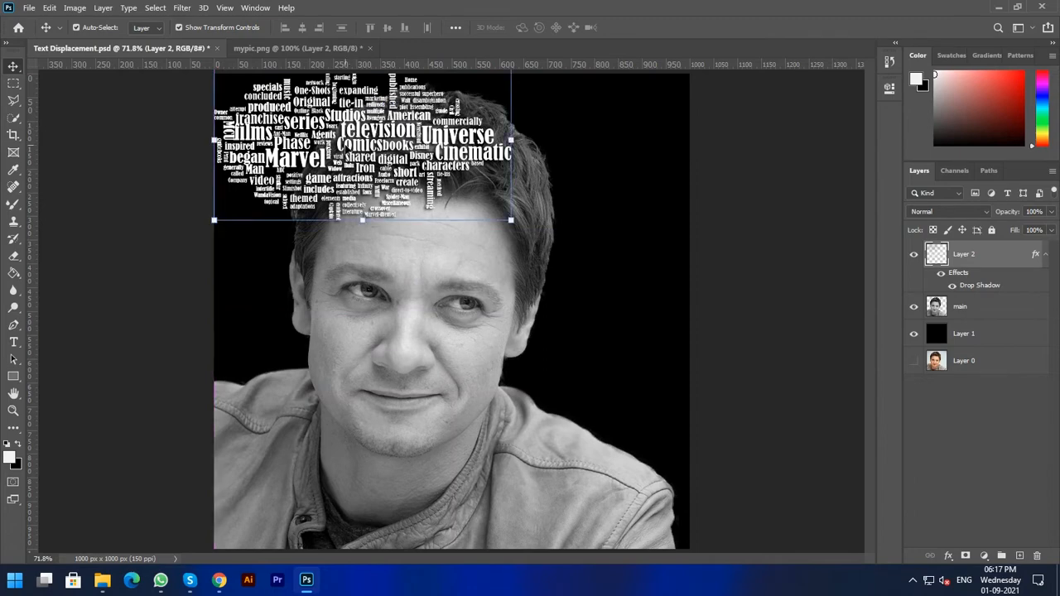
{"action": "key", "text": "ctrl+j"}
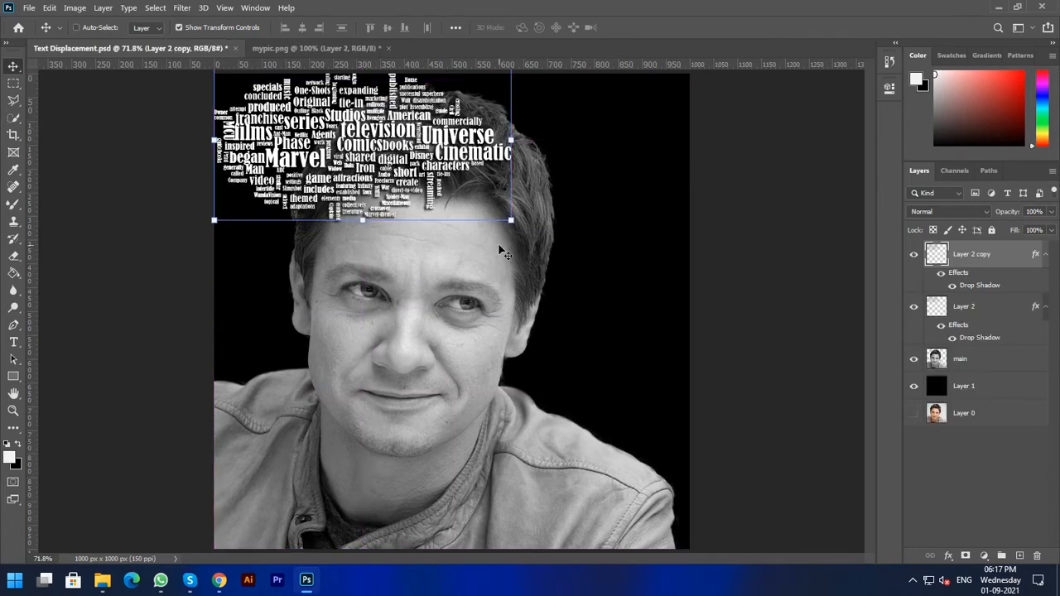
{"action": "left_click_drag", "start_coordinate": [405, 146], "coordinate": [570, 146]}
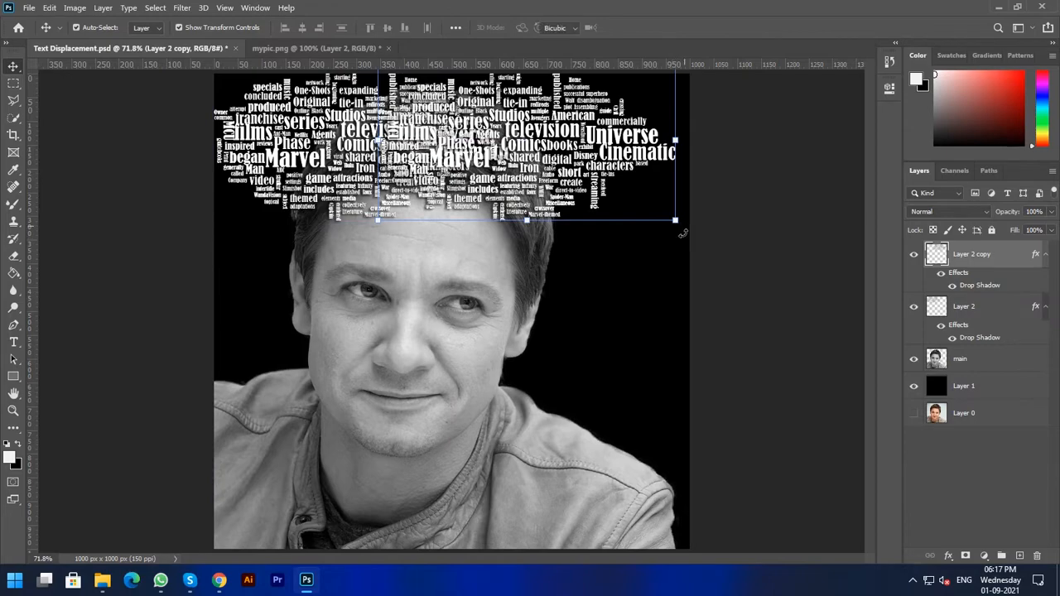
{"action": "left_click_drag", "start_coordinate": [684, 225], "coordinate": [428, 352]}
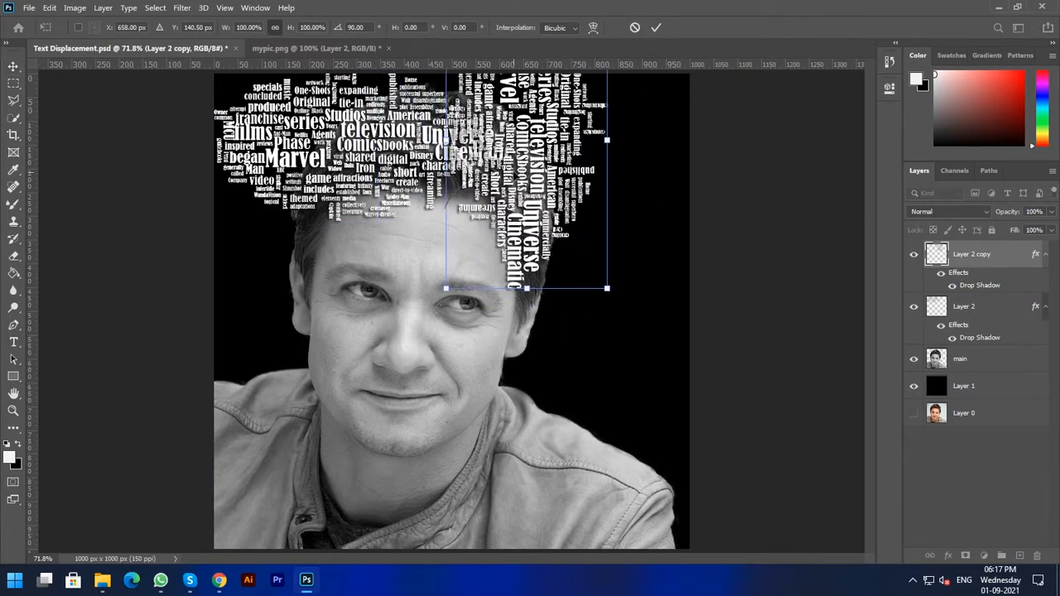
{"action": "left_click_drag", "start_coordinate": [518, 159], "coordinate": [491, 217]}
{"action": "key", "text": "Return"}
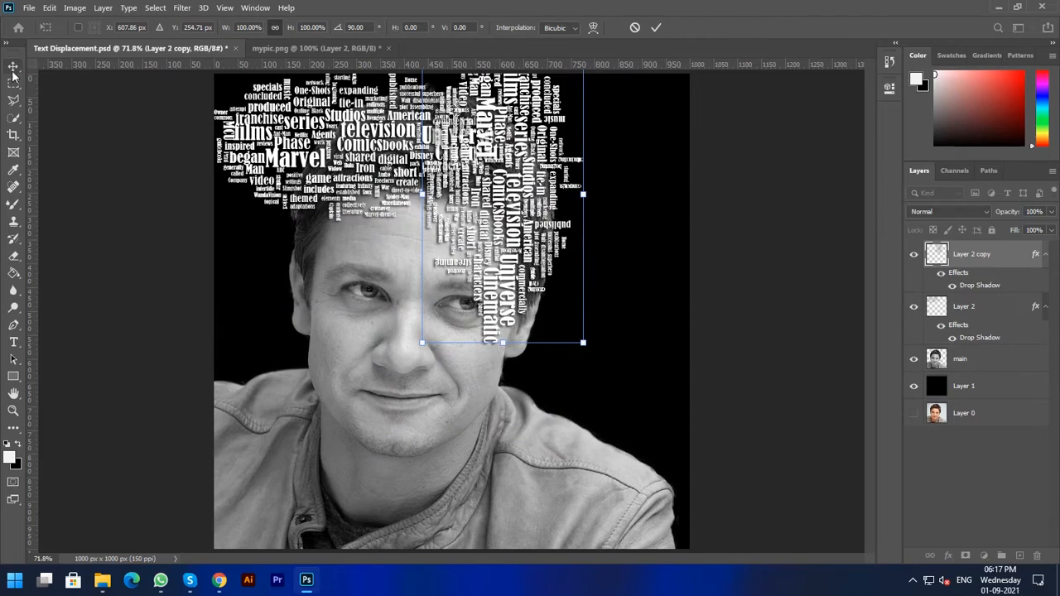
Duplicate the vertical word cloud several times, positioning the copies over the lower face and the canvas's lower-left corner.
{"action": "key", "text": "ctrl+j"}
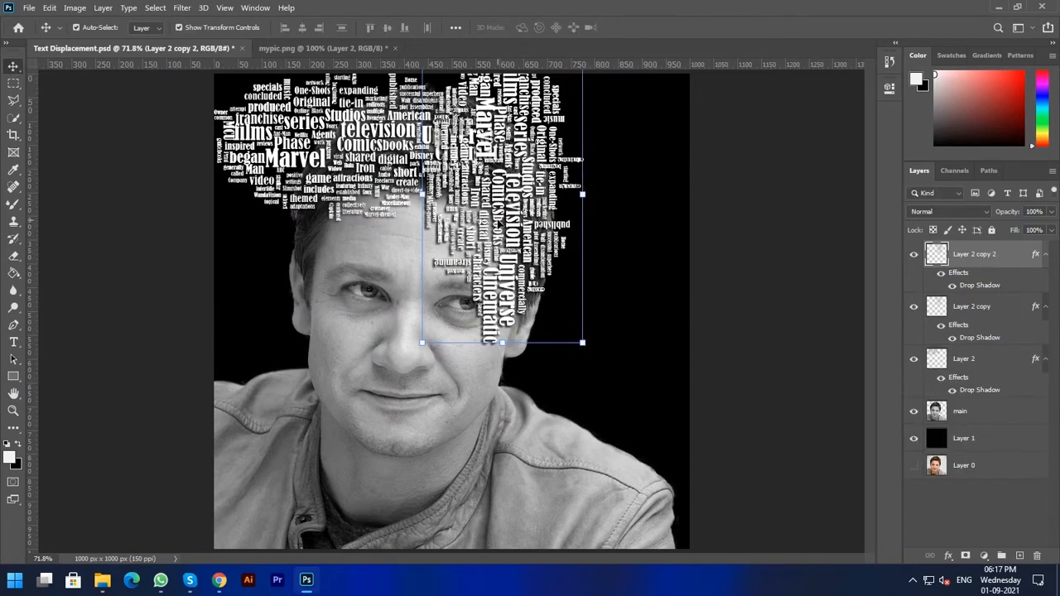
{"action": "left_click_drag", "start_coordinate": [498, 222], "coordinate": [442, 379]}
{"action": "key", "text": "ctrl+j"}
{"action": "key", "text": "ctrl+j"}
{"action": "key", "text": "ctrl+j"}
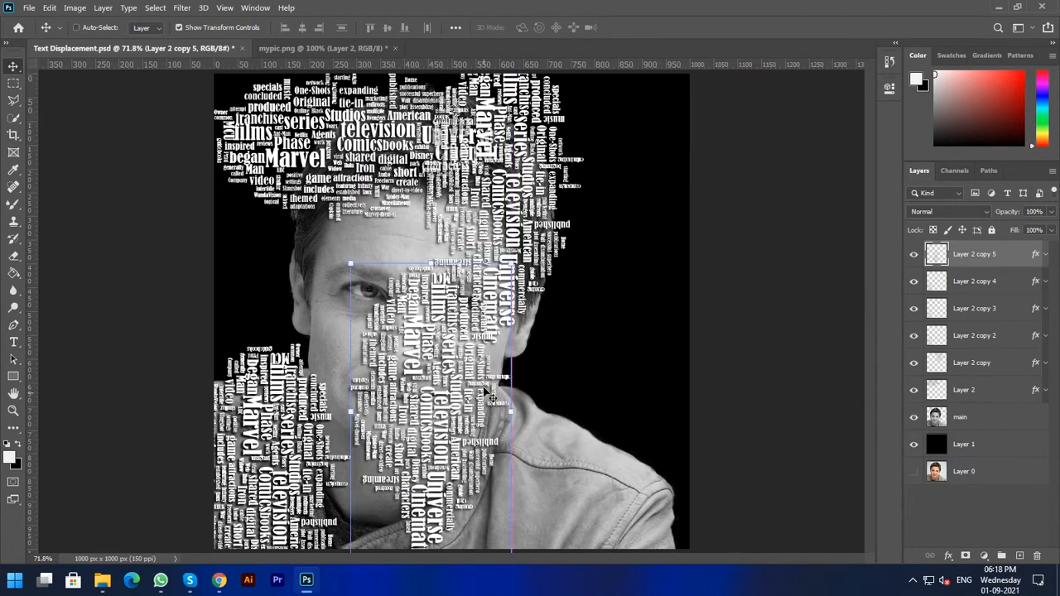
Duplicate the word cloud over the face, rotate the copy -90° to horizontal and place it across the forehead and left side.
{"action": "key", "text": "ctrl+j"}
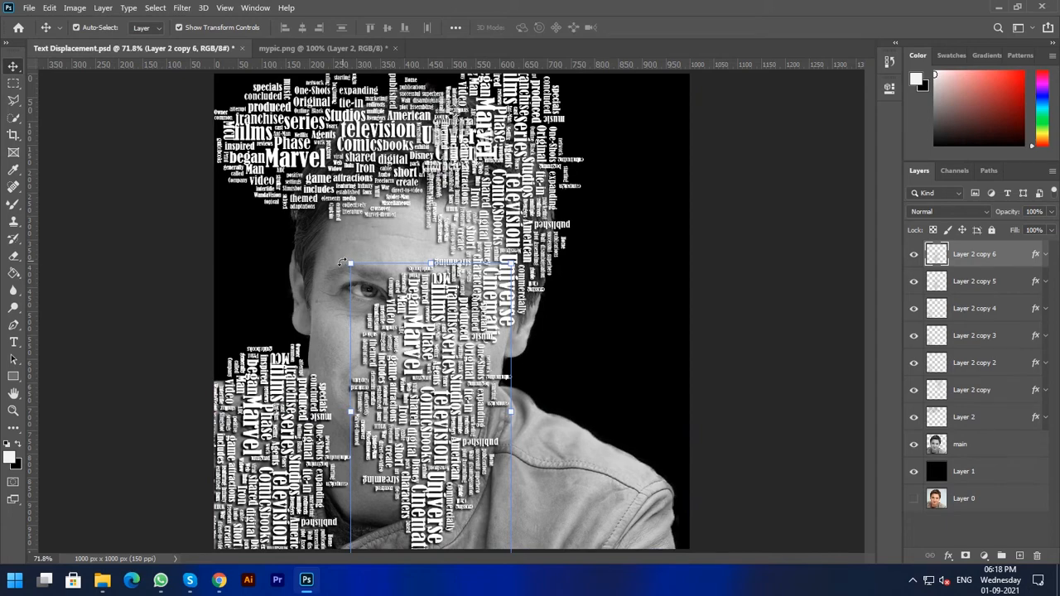
{"action": "left_click_drag", "start_coordinate": [342, 263], "coordinate": [289, 487]}
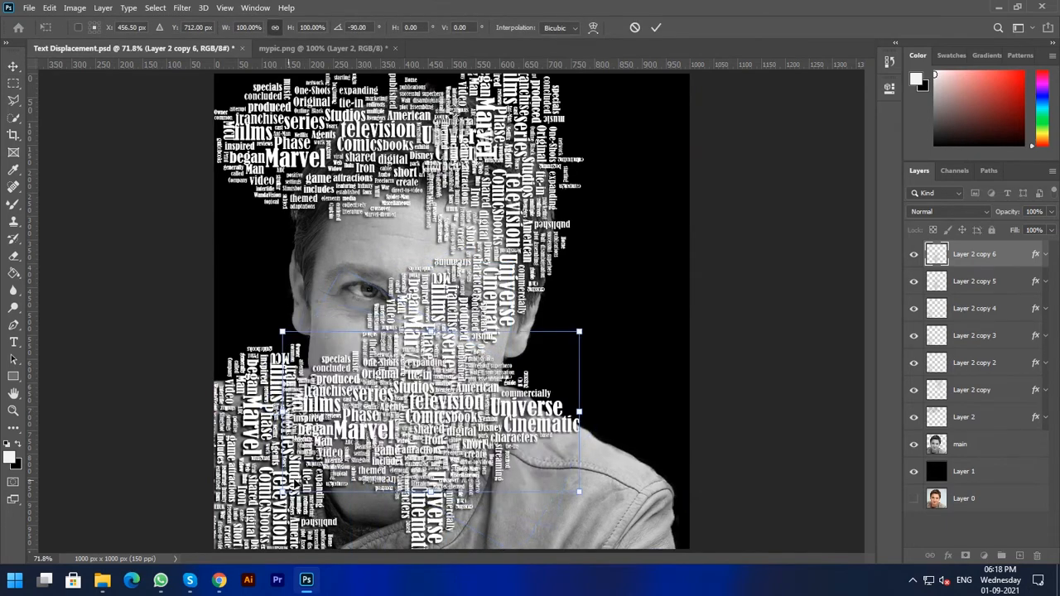
{"action": "left_click_drag", "start_coordinate": [409, 383], "coordinate": [331, 224]}
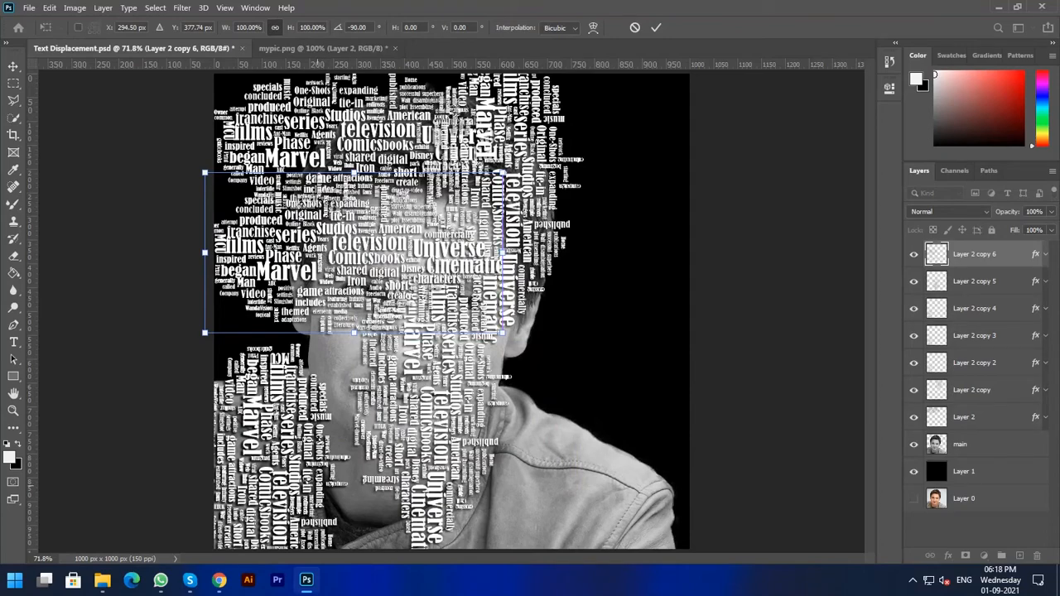
{"action": "key", "text": "Return"}
Move a vertical lower-left copy beside the neck on the right and place a horizontal duplicate of it across the left cheek area.
{"action": "left_click_drag", "start_coordinate": [303, 411], "coordinate": [590, 345]}
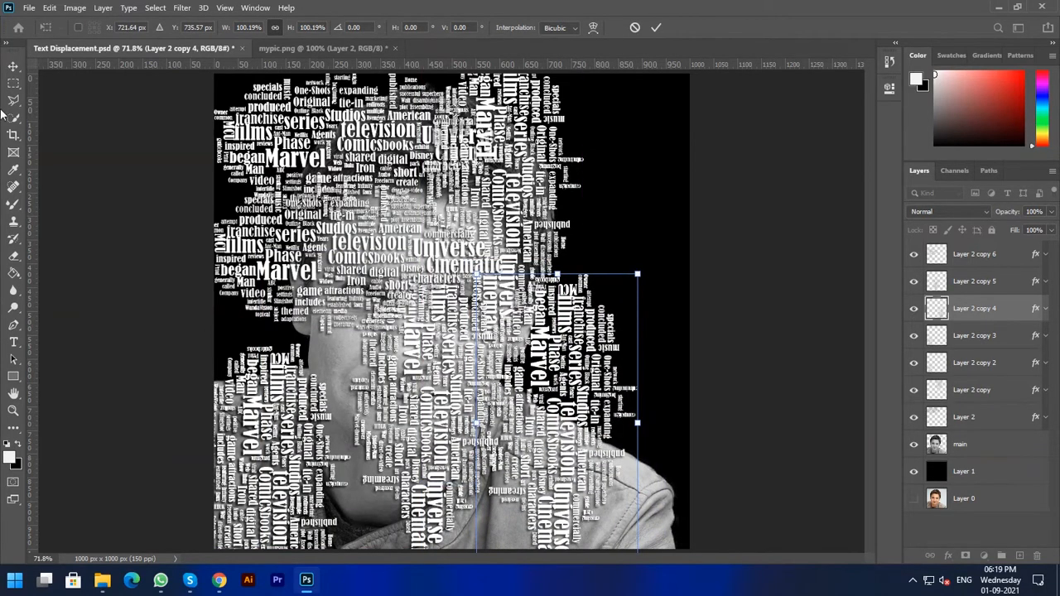
{"action": "key", "text": "Return"}
{"action": "key", "text": "ctrl+j"}
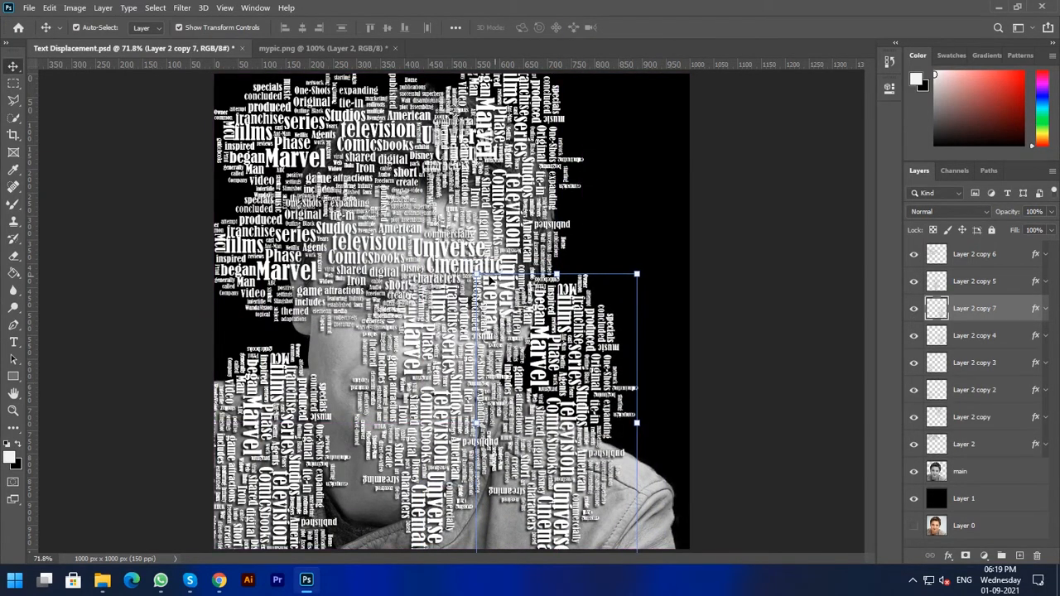
{"action": "left_click_drag", "start_coordinate": [470, 270], "coordinate": [369, 517]}
{"action": "left_click_drag", "start_coordinate": [647, 414], "coordinate": [330, 335]}
{"action": "key", "text": "Return"}
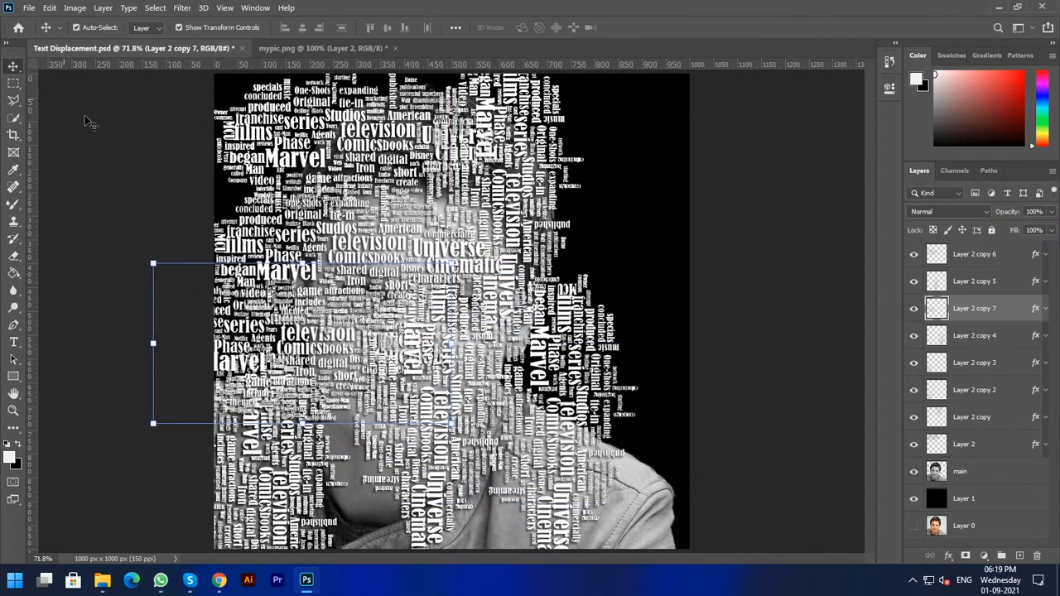
Add more word cloud duplicates over the lower left and lower centre, and place a horizontal one over the lower-right shoulder.
{"action": "left_click_drag", "start_coordinate": [348, 212], "coordinate": [408, 294]}
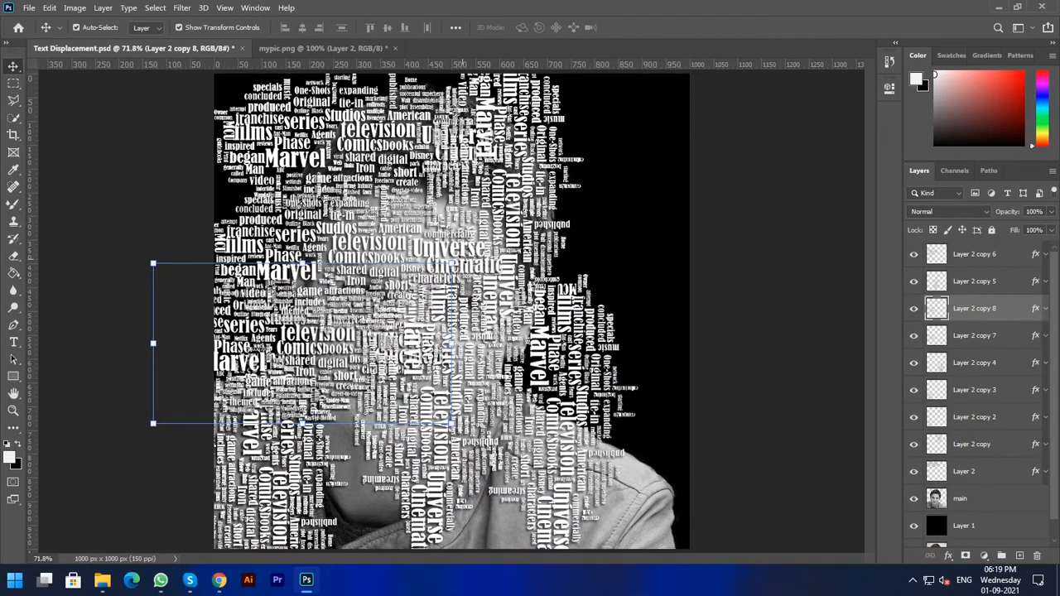
{"action": "left_click_drag", "start_coordinate": [463, 258], "coordinate": [371, 479]}
{"action": "left_click_drag", "start_coordinate": [301, 366], "coordinate": [577, 319]}
{"action": "left_click_drag", "start_coordinate": [656, 144], "coordinate": [419, 208]}
{"action": "left_click_drag", "start_coordinate": [629, 240], "coordinate": [453, 518]}
{"action": "key", "text": "Return"}
{"action": "key", "text": "ctrl+z"}
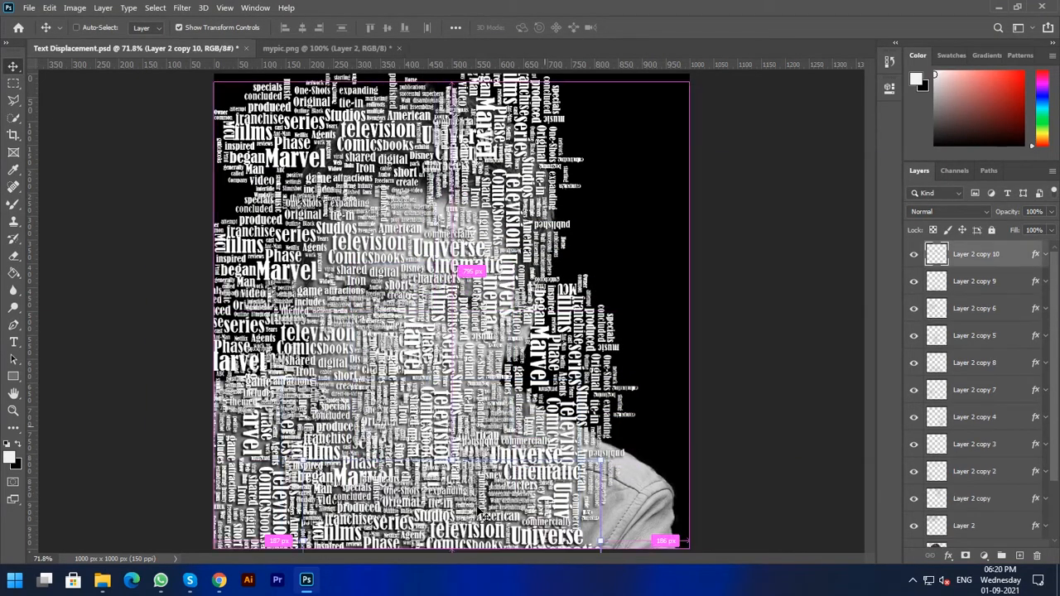
{"action": "left_click_drag", "start_coordinate": [404, 460], "coordinate": [660, 498]}
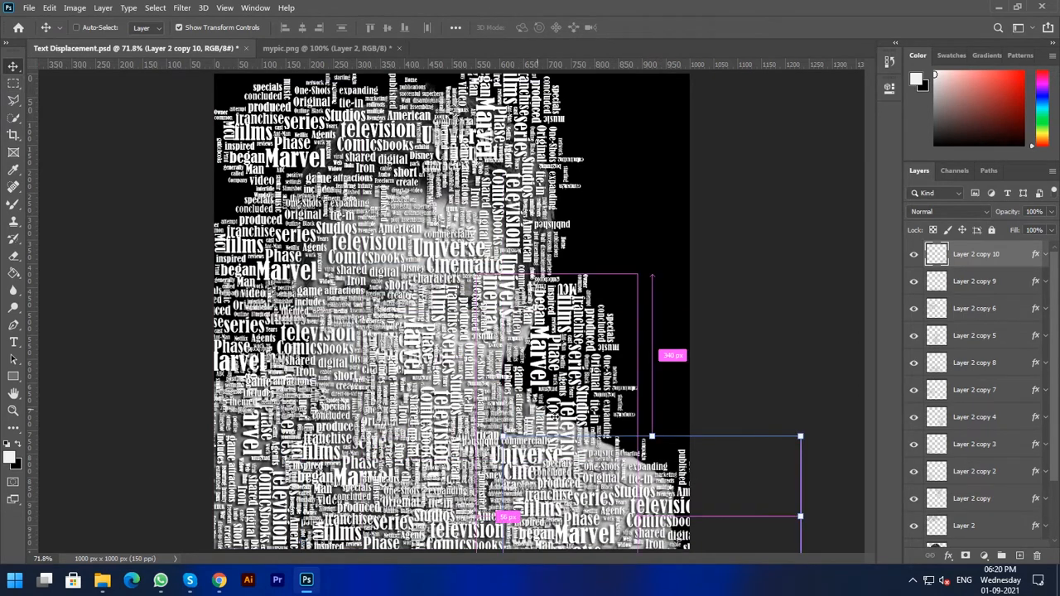
Duplicate the lower-right word cloud, rotate the copy -90° and place it over the empty upper-right background.
{"action": "key", "text": "ctrl+j"}
{"action": "left_click_drag", "start_coordinate": [814, 426], "coordinate": [578, 385]}
{"action": "left_click_drag", "start_coordinate": [653, 445], "coordinate": [602, 114]}
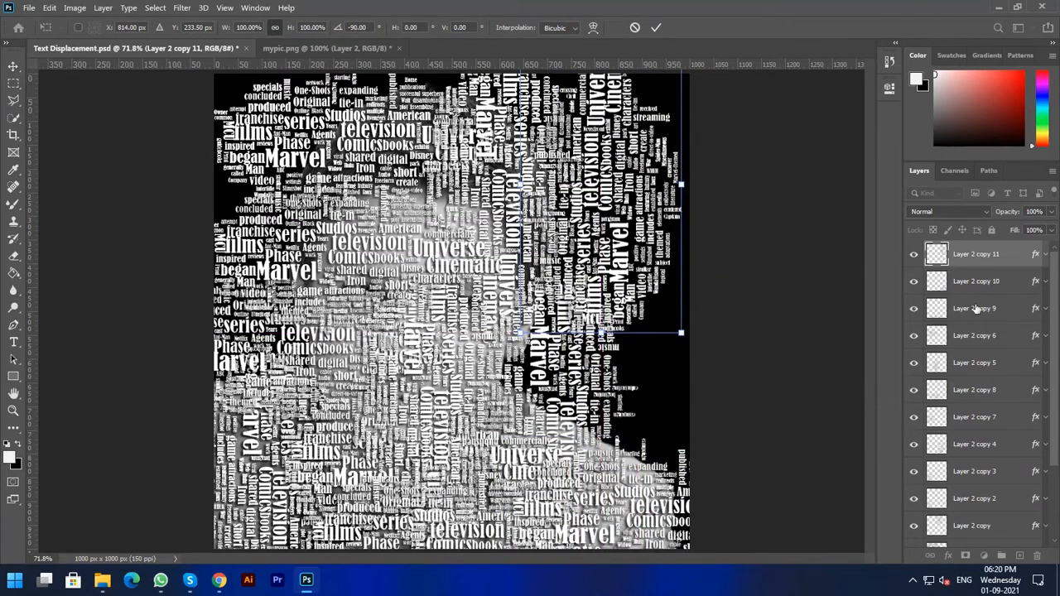
Group all the word cloud layers, from Layer 2 up to Layer 2 copy 11.
{"action": "scroll", "coordinate": [982, 360], "scroll_direction": "down", "scroll_amount": 3}
{"action": "left_click", "coordinate": [972, 459]}
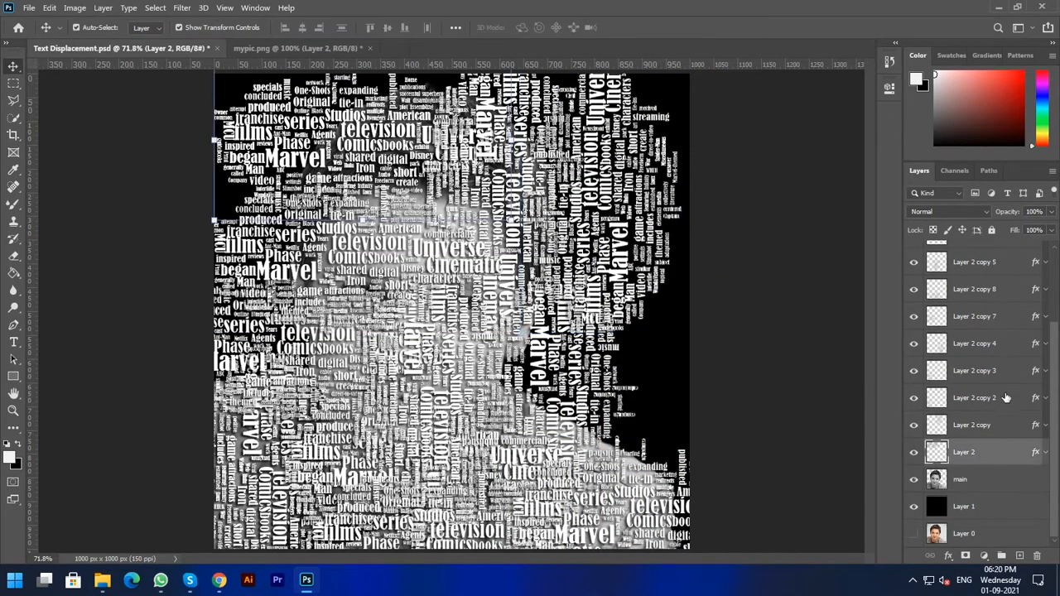
{"action": "scroll", "coordinate": [1010, 381], "scroll_direction": "up", "scroll_amount": 3}
{"action": "left_click", "coordinate": [996, 257], "text": "shift"}
{"action": "key", "text": "ctrl+g"}
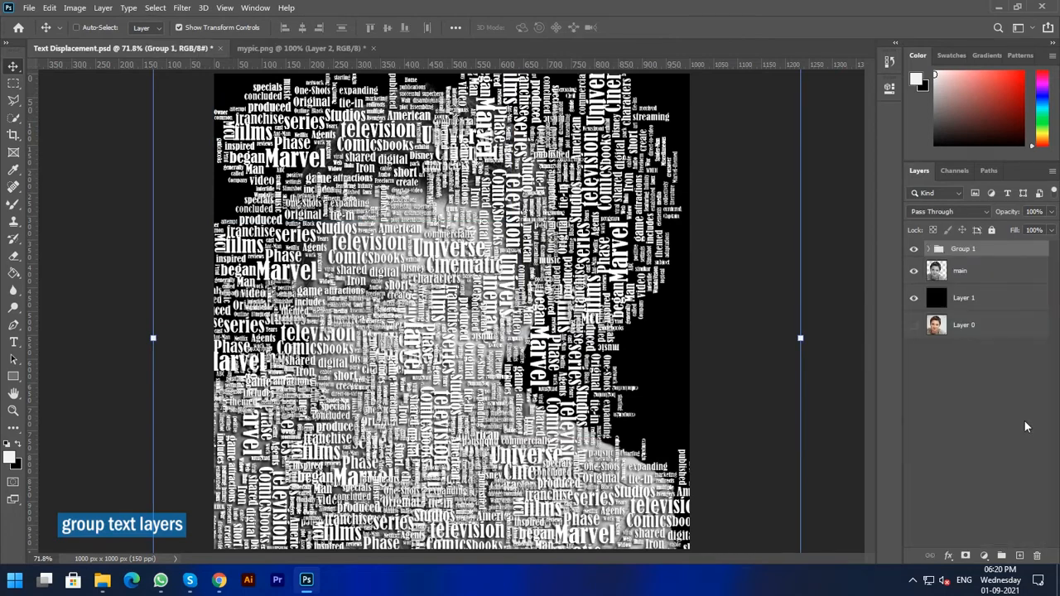
Duplicate the word cloud group and rotate the copy 90° to fill the gaps in the text.
{"action": "key", "text": "ctrl+j"}
{"action": "key", "text": "ctrl+0"}
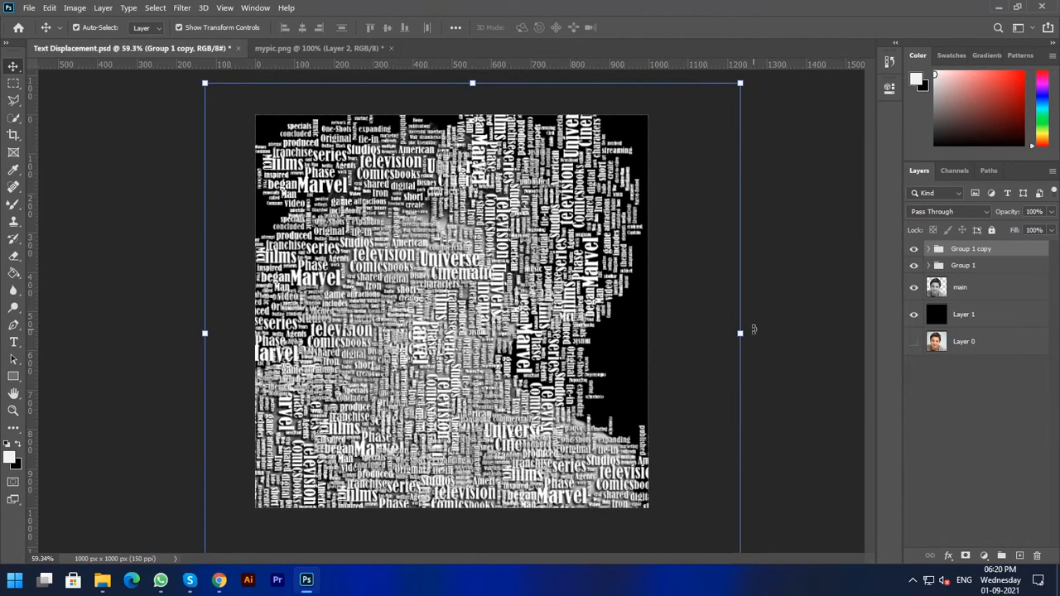
{"action": "left_click_drag", "start_coordinate": [753, 330], "coordinate": [490, 480]}
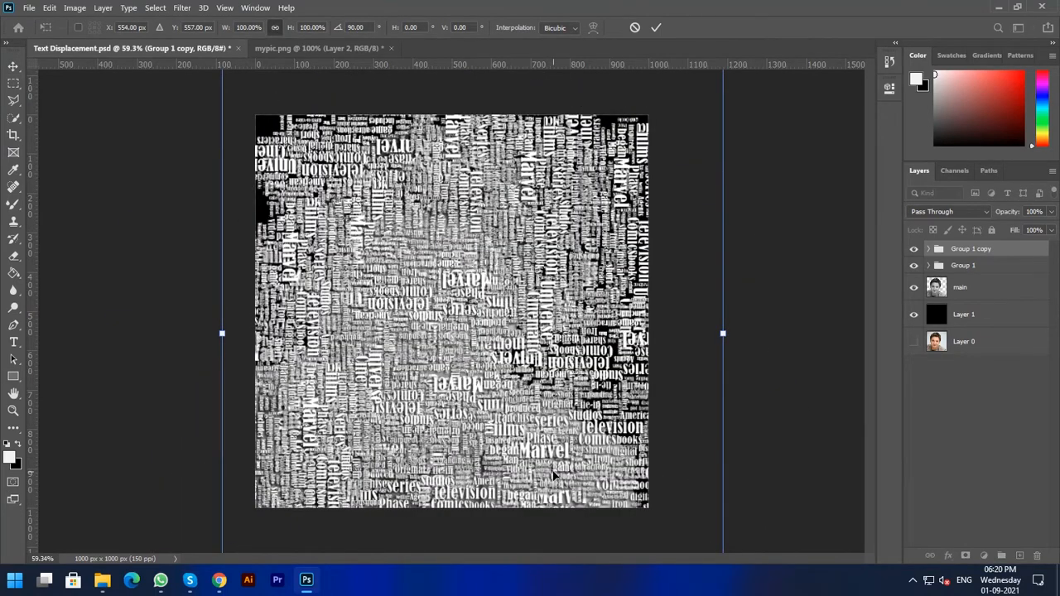
Convert both word cloud groups together into a single smart object.
{"action": "left_click", "coordinate": [998, 265], "text": "shift"}
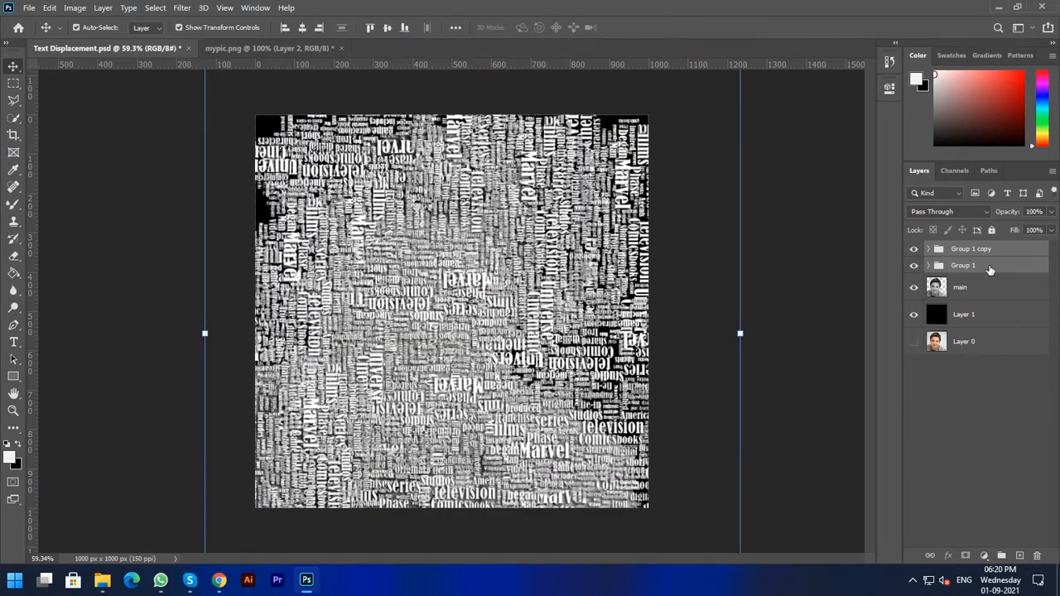
{"action": "right_click", "coordinate": [981, 271]}
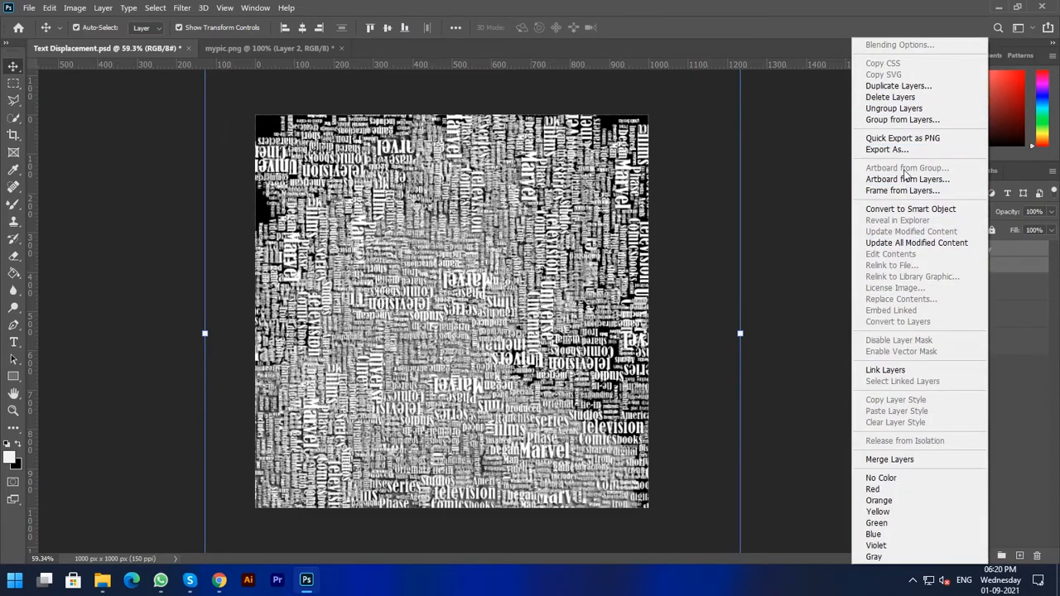
{"action": "left_click", "coordinate": [901, 209]}
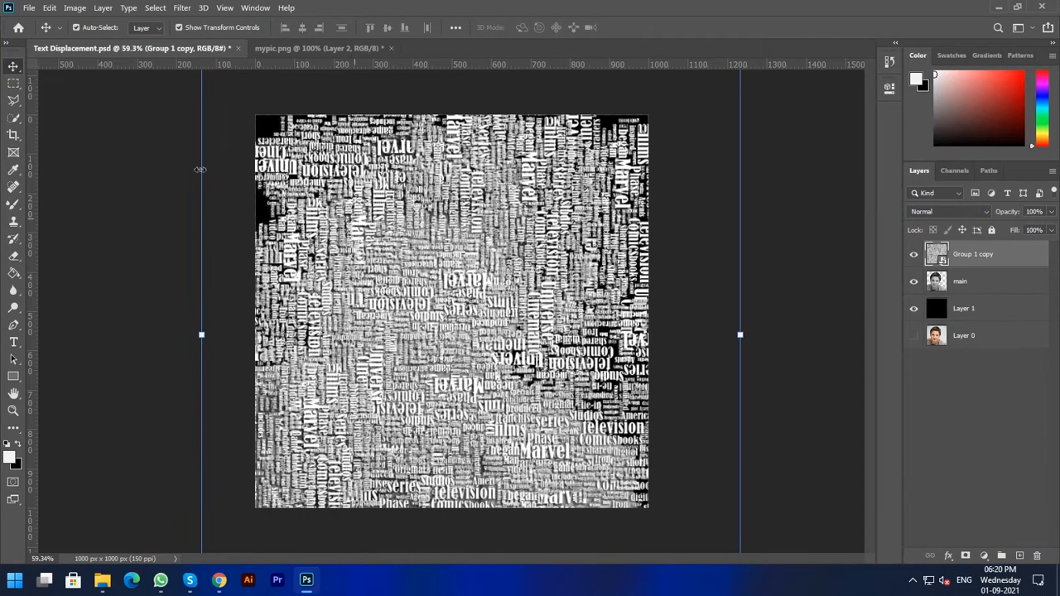
Duplicate the text smart object, keeping the copy beneath it, and select the upper Group 1 copy layer.
{"action": "left_click", "coordinate": [14, 83]}
{"action": "key", "text": "ctrl+0"}
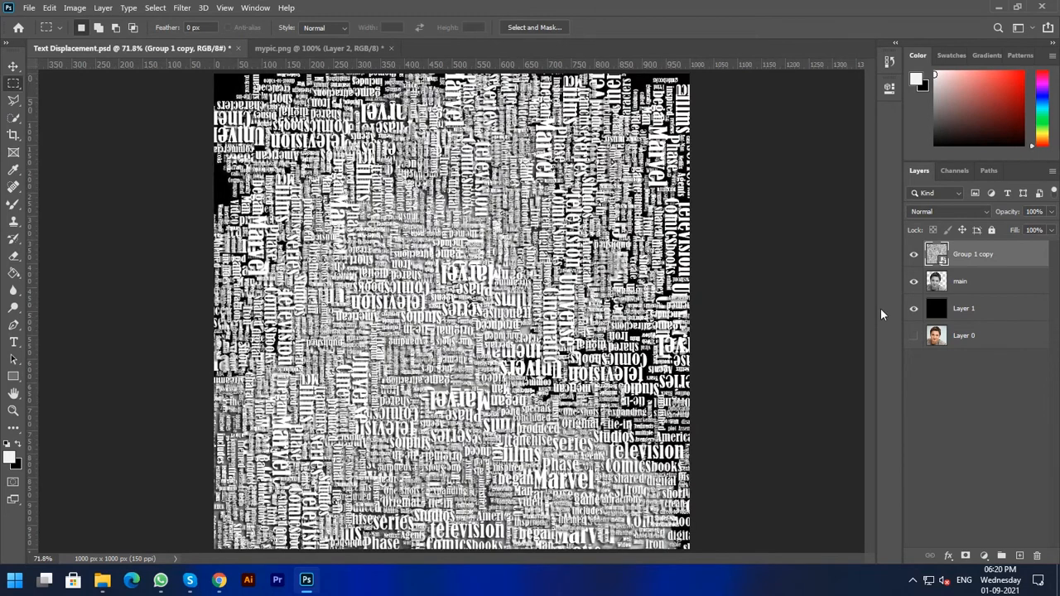
{"action": "left_click_drag", "start_coordinate": [968, 258], "coordinate": [970, 272]}
{"action": "left_click", "coordinate": [967, 252]}
Apply a Displace filter at scale 10 horizontally and vertically, with Stretch To Fit and Repeat Edge Pixels, using the displacement PSD as map.
{"action": "left_click", "coordinate": [179, 8]}
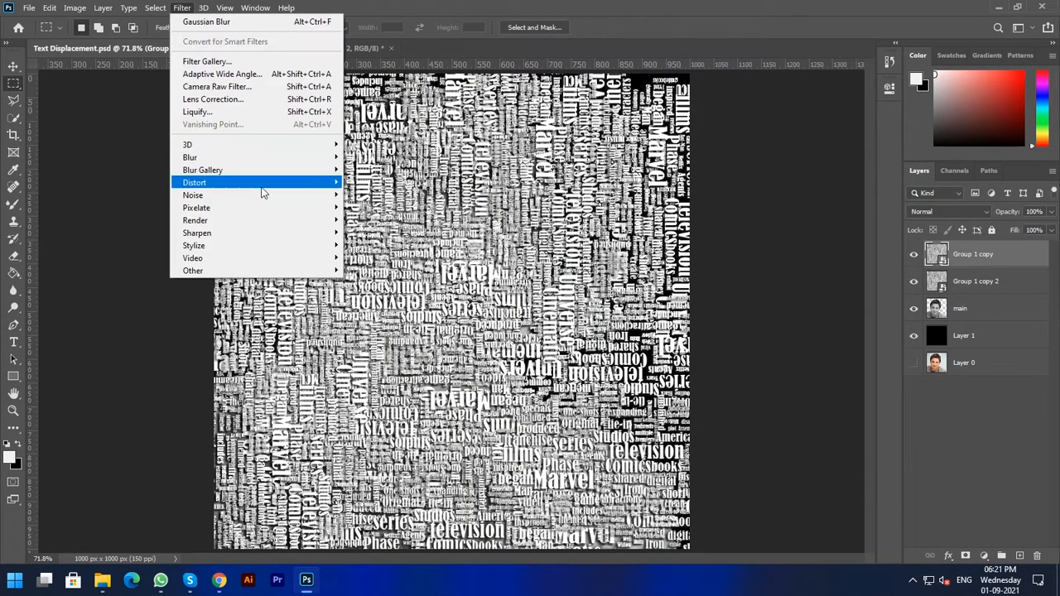
{"action": "mouse_move", "coordinate": [288, 187]}
{"action": "left_click", "coordinate": [369, 181]}
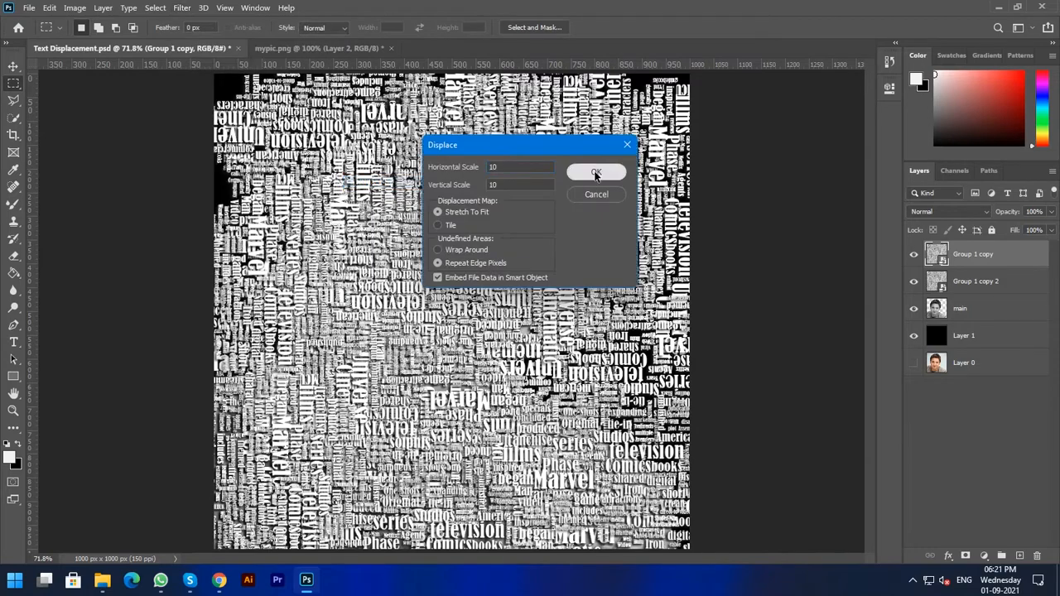
{"action": "left_click", "coordinate": [596, 174]}
{"action": "left_click", "coordinate": [183, 131]}
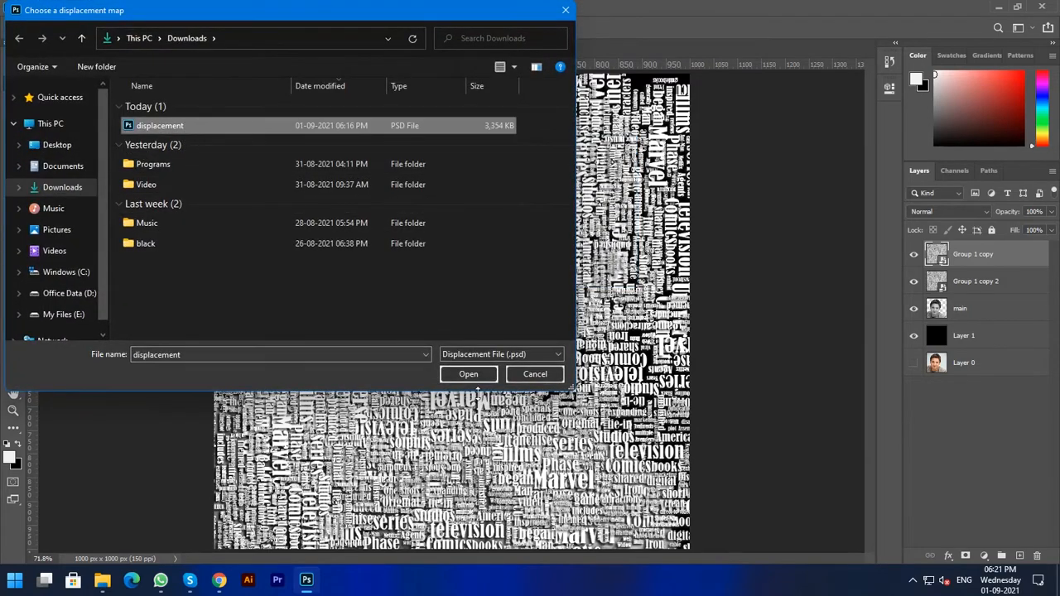
{"action": "left_click", "coordinate": [474, 376]}
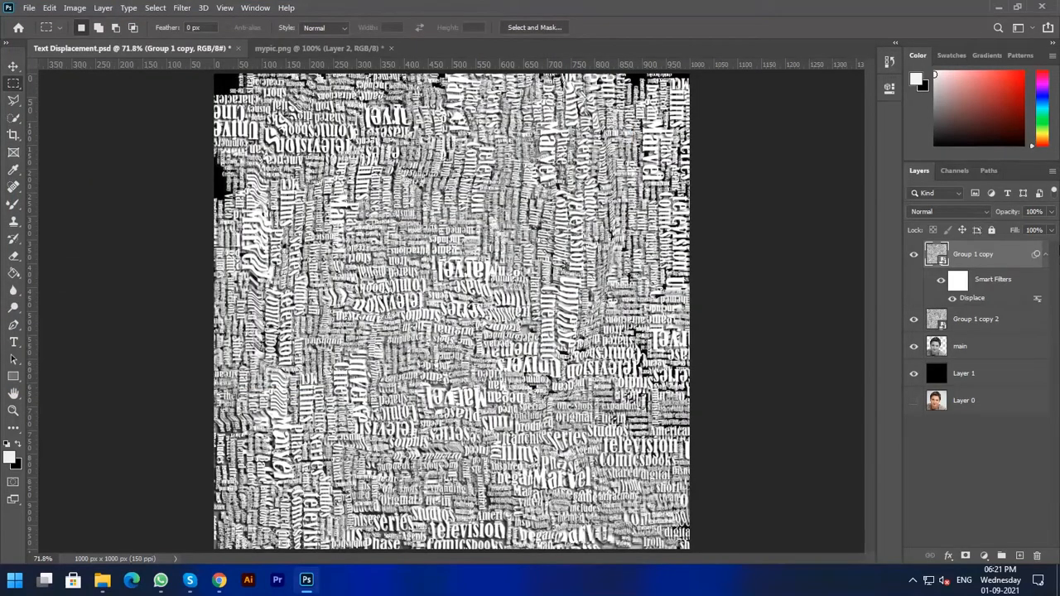
Hide the Group 1 copy 2 layer and add a layer mask shaped by the word cloud text to the main portrait layer.
{"action": "left_click", "coordinate": [1046, 256]}
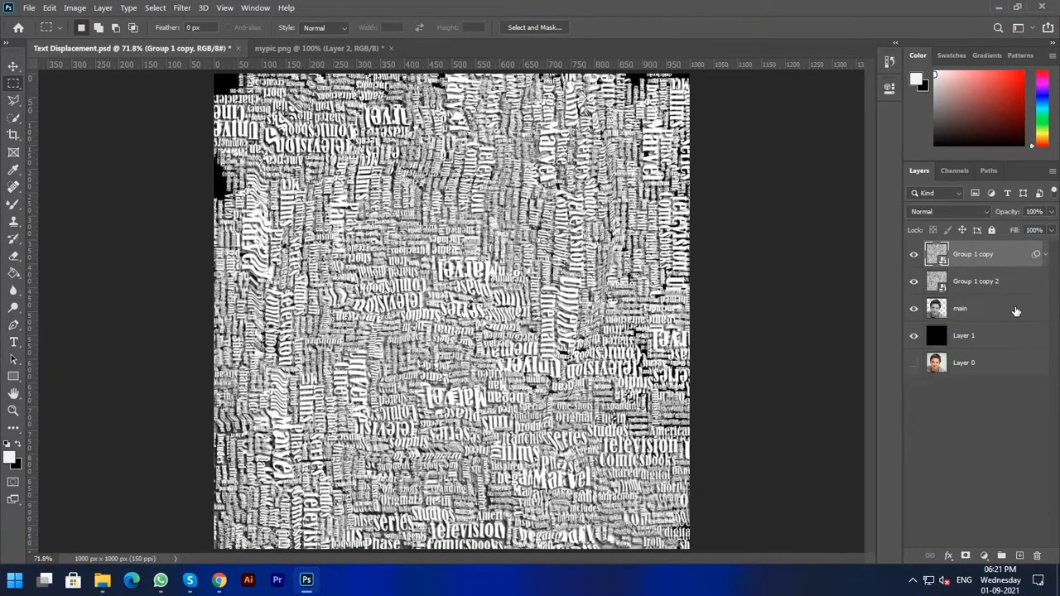
{"action": "left_click", "coordinate": [915, 283]}
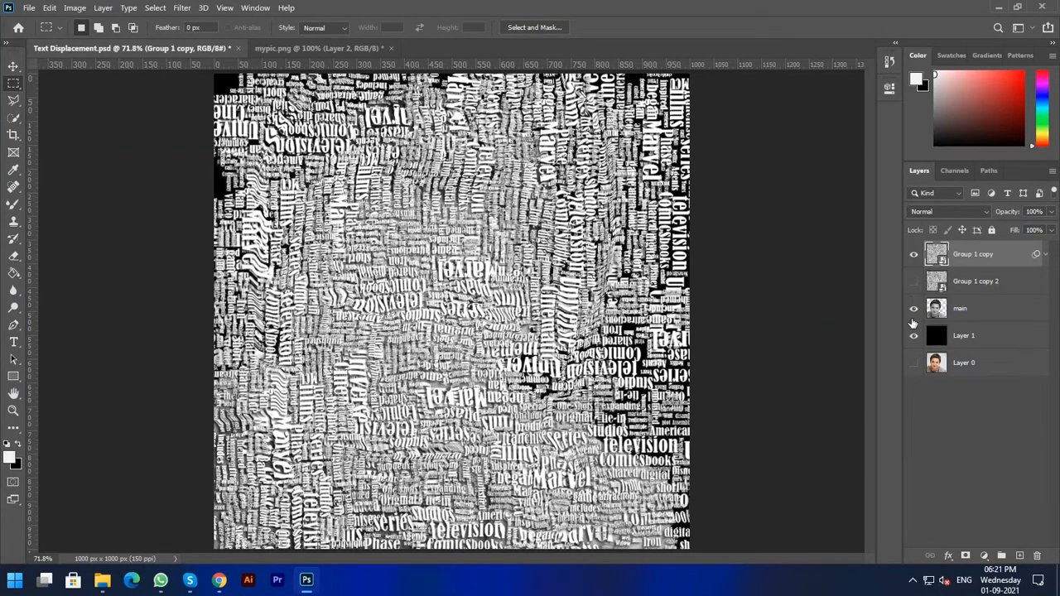
{"action": "left_click", "coordinate": [914, 337]}
{"action": "left_click", "coordinate": [916, 338]}
{"action": "left_click", "coordinate": [955, 309]}
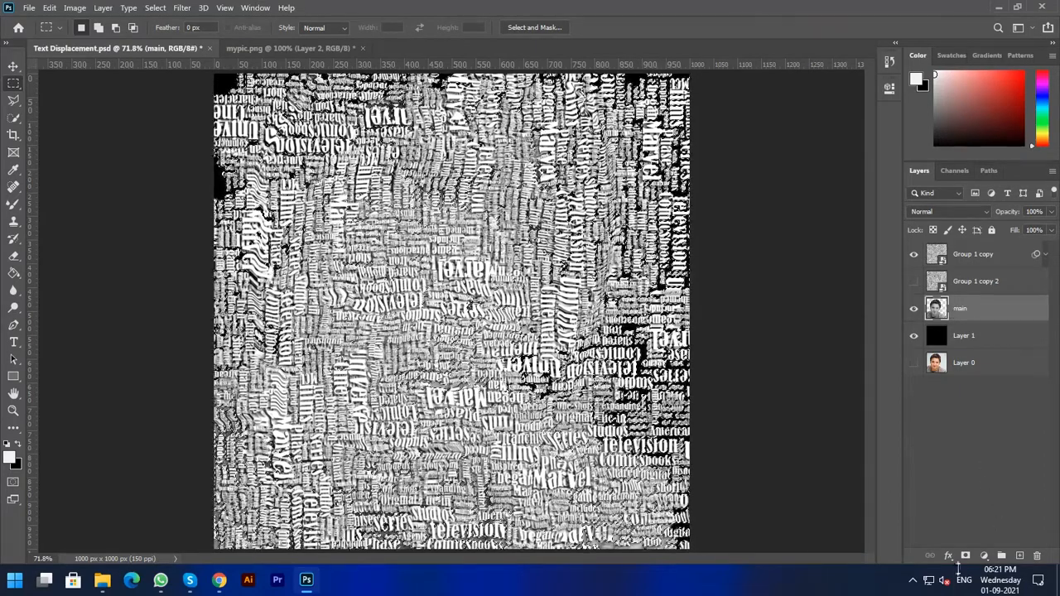
{"action": "left_click", "coordinate": [965, 556]}
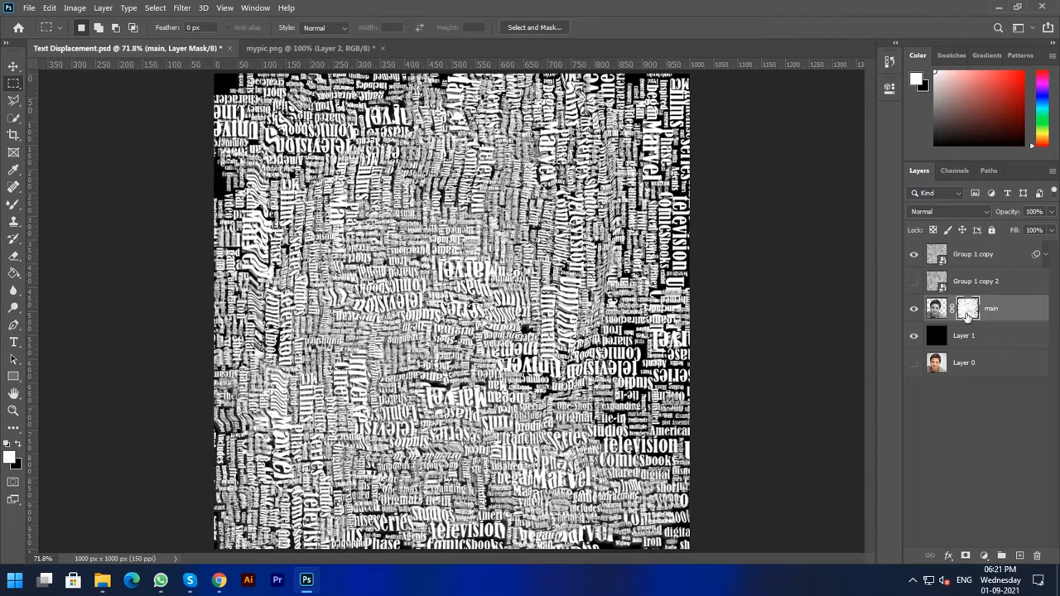
Hide the Group 1 copy layer, stamp the visible masked portrait onto a new layer and place it above all others.
{"action": "left_click", "coordinate": [913, 254]}
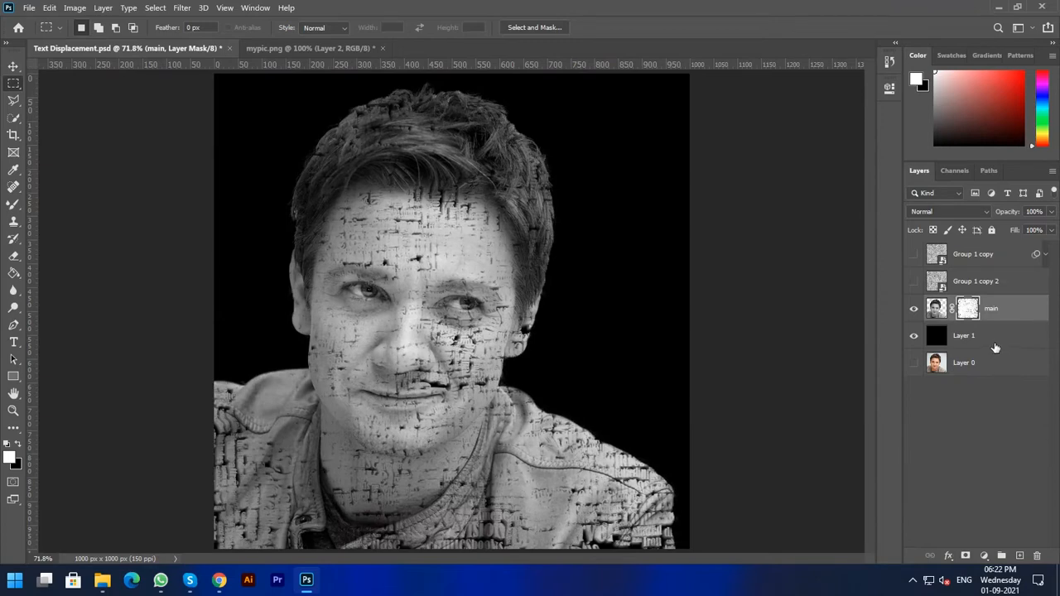
{"action": "key", "text": "ctrl+shift+alt+e"}
{"action": "left_click_drag", "start_coordinate": [927, 311], "coordinate": [936, 248]}
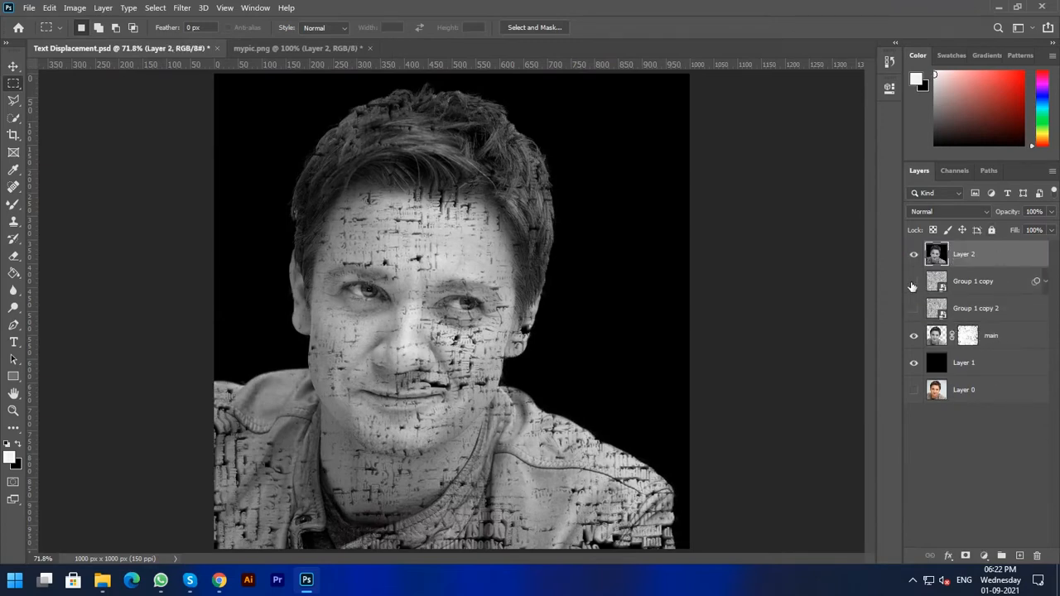
Show Group 1 copy, hide main and Layer 1, and set the stamped Layer 2's blend mode to Linear Burn.
{"action": "left_click", "coordinate": [914, 336]}
{"action": "left_click", "coordinate": [944, 212]}
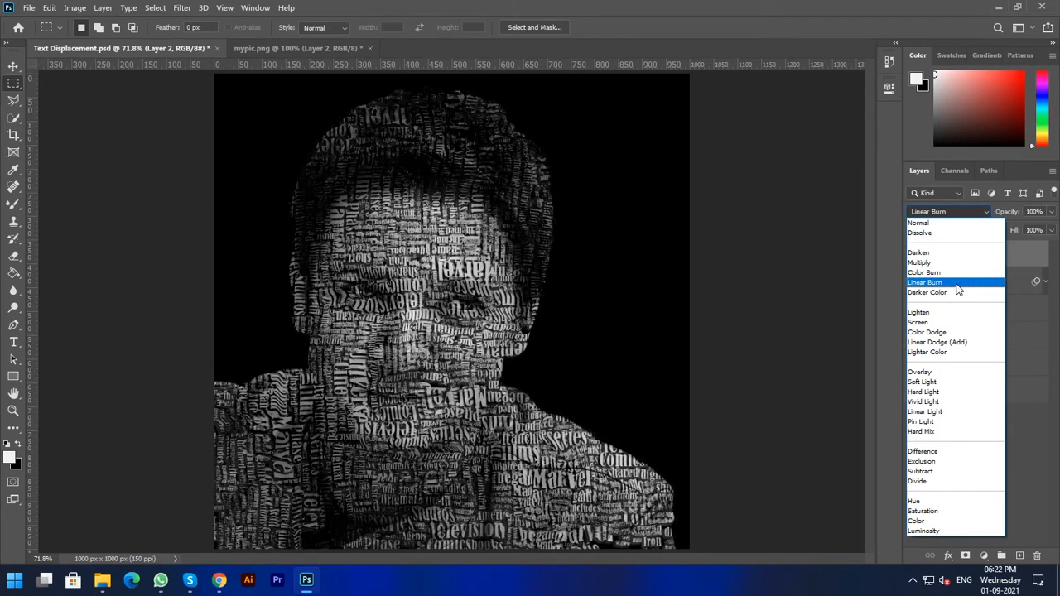
{"action": "left_click", "coordinate": [956, 285]}
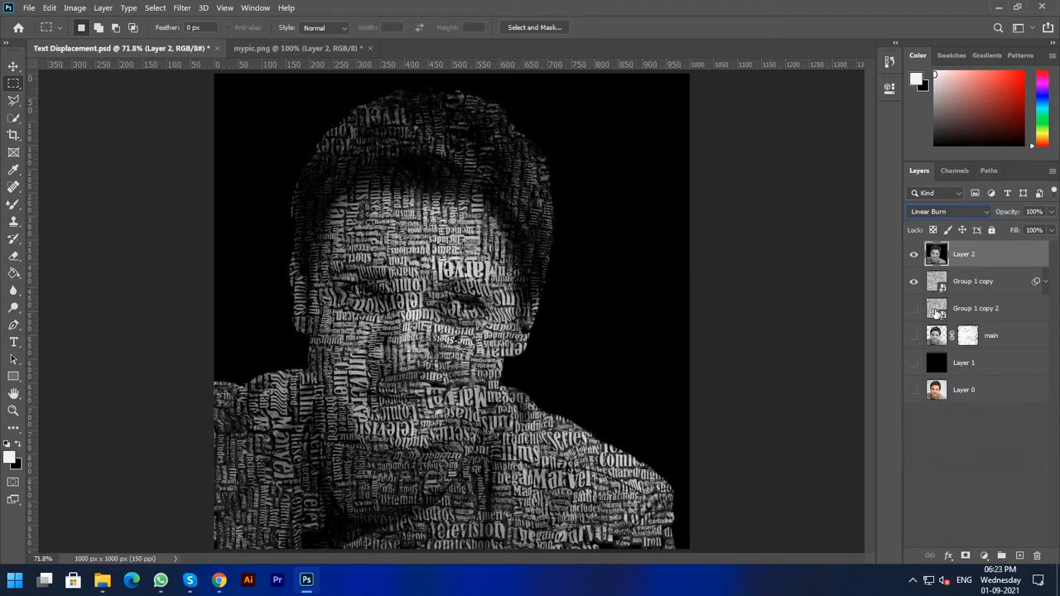
Move Group 1 copy 2 above Layer 2, make it visible and set its opacity to 15%.
{"action": "left_click_drag", "start_coordinate": [936, 313], "coordinate": [938, 251]}
{"action": "left_click", "coordinate": [915, 258]}
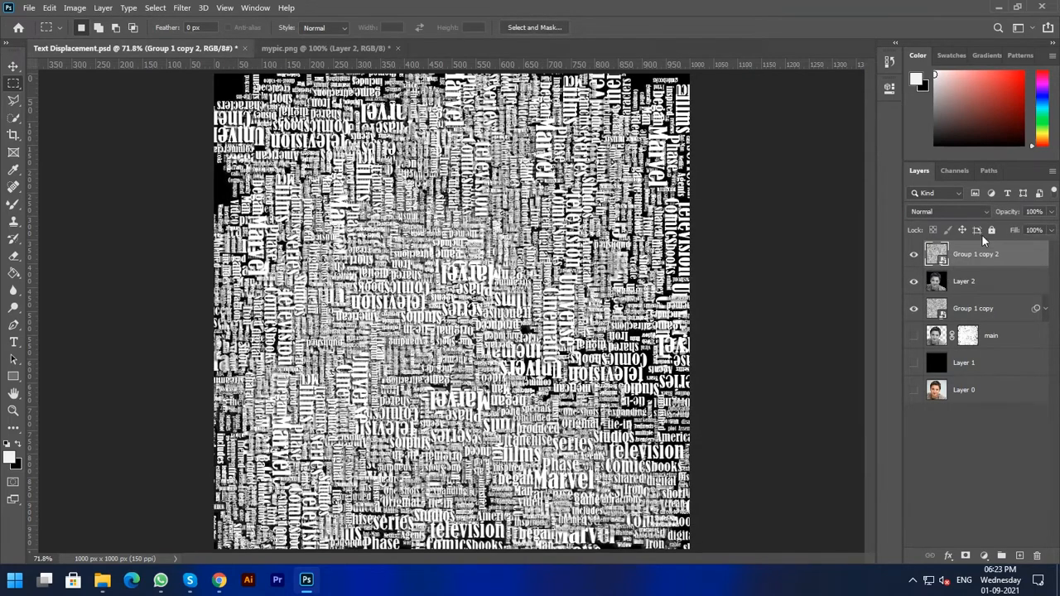
{"action": "left_click", "coordinate": [1029, 211]}
{"action": "type", "text": "15"}
{"action": "key", "text": "Return"}
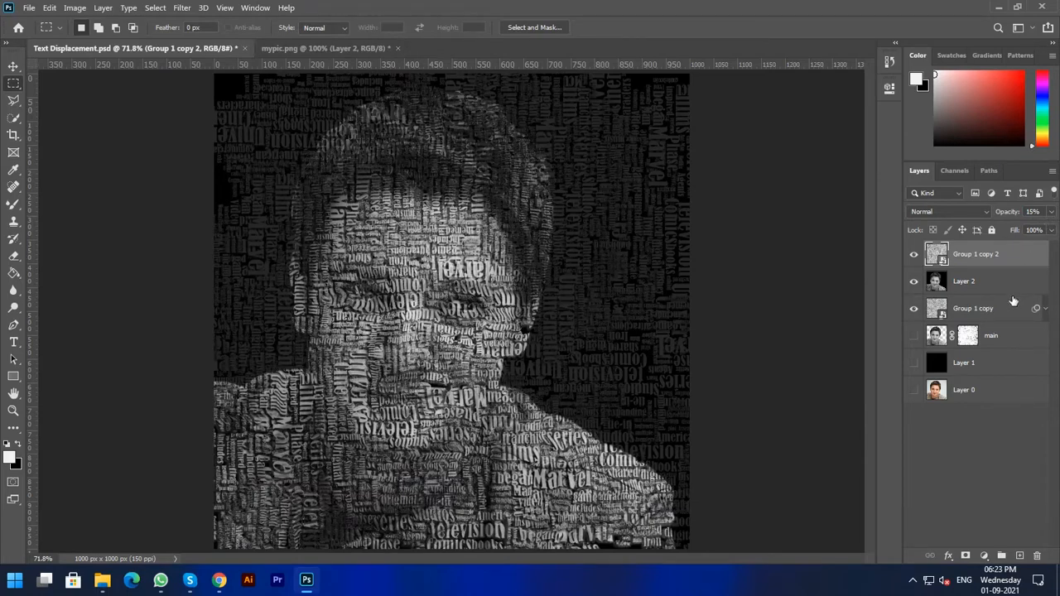
Mask Group 1 copy 2 with the inverted outline of the main cutout so it covers only the background, and select Layer 2.
{"action": "left_click", "coordinate": [938, 340], "text": "ctrl"}
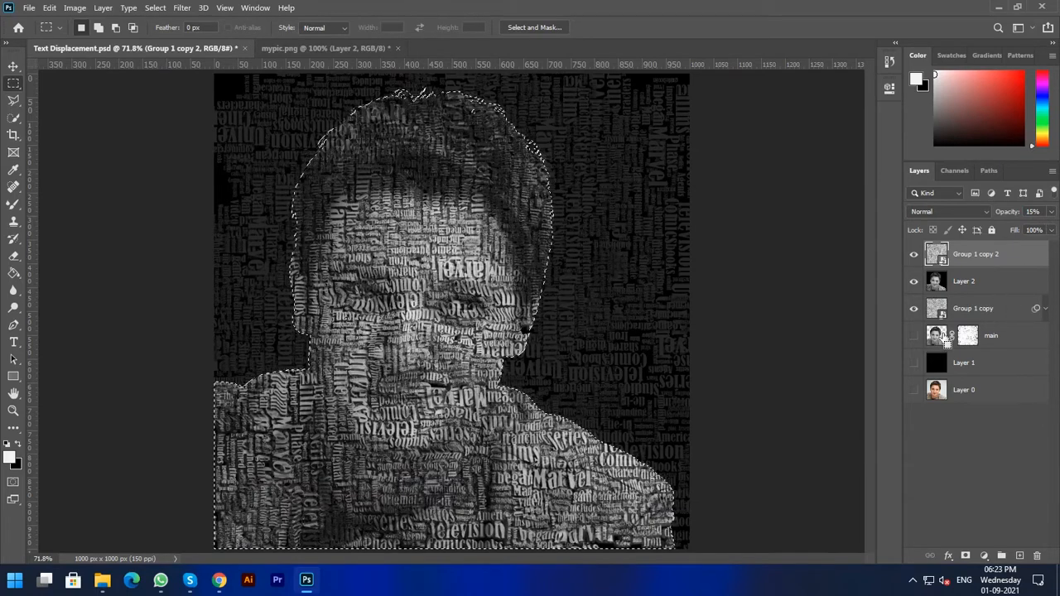
{"action": "left_click", "coordinate": [965, 556]}
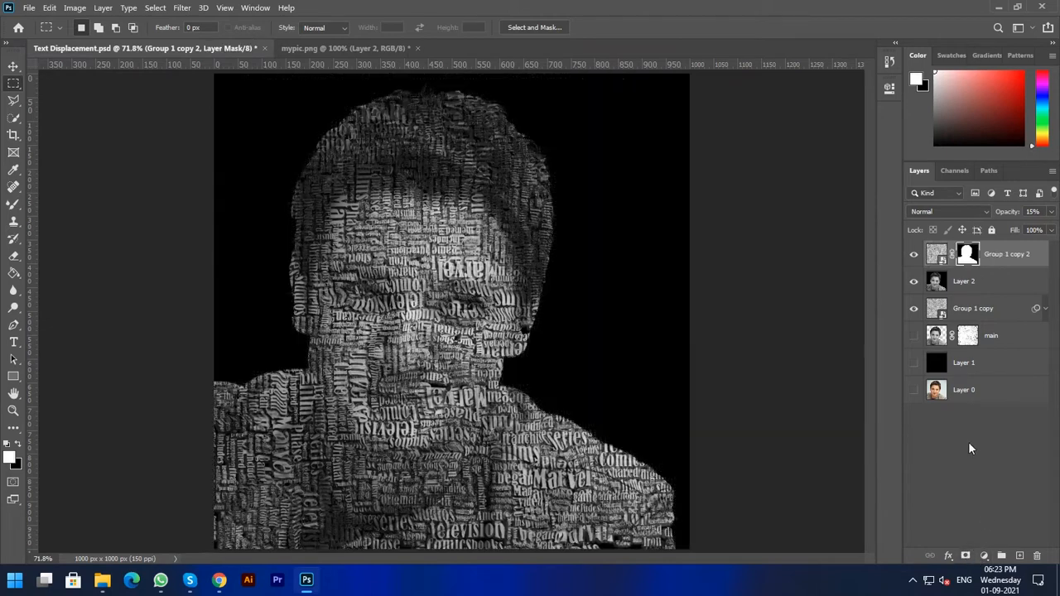
{"action": "key", "text": "ctrl+i"}
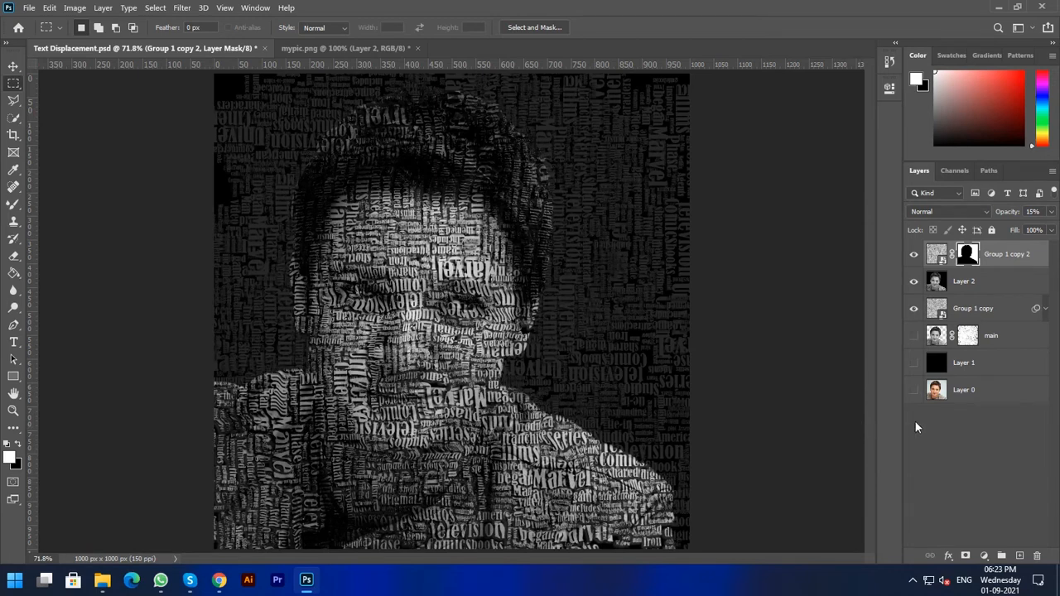
{"action": "left_click", "coordinate": [963, 281]}
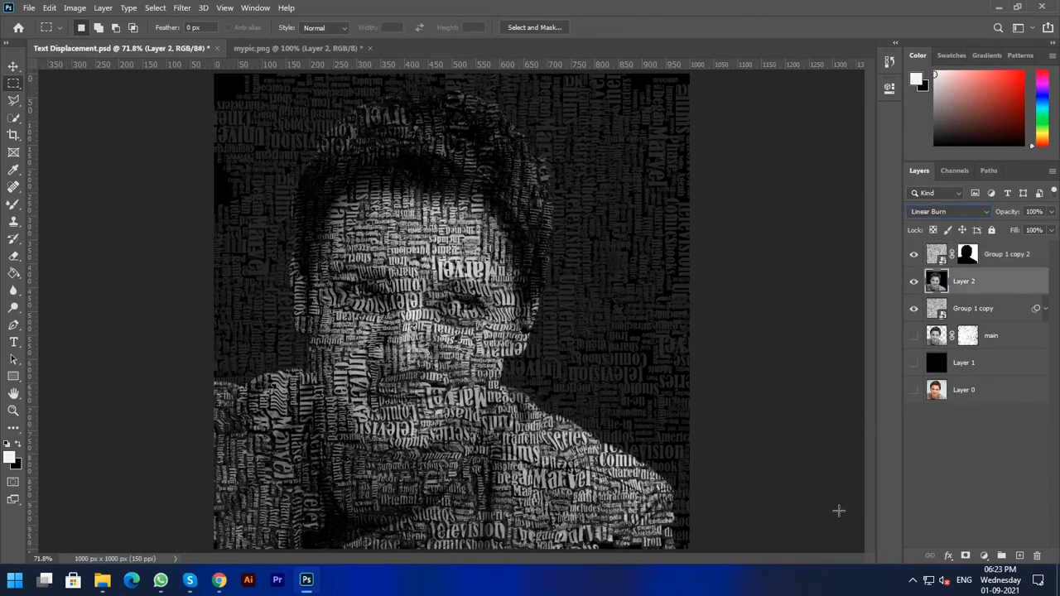